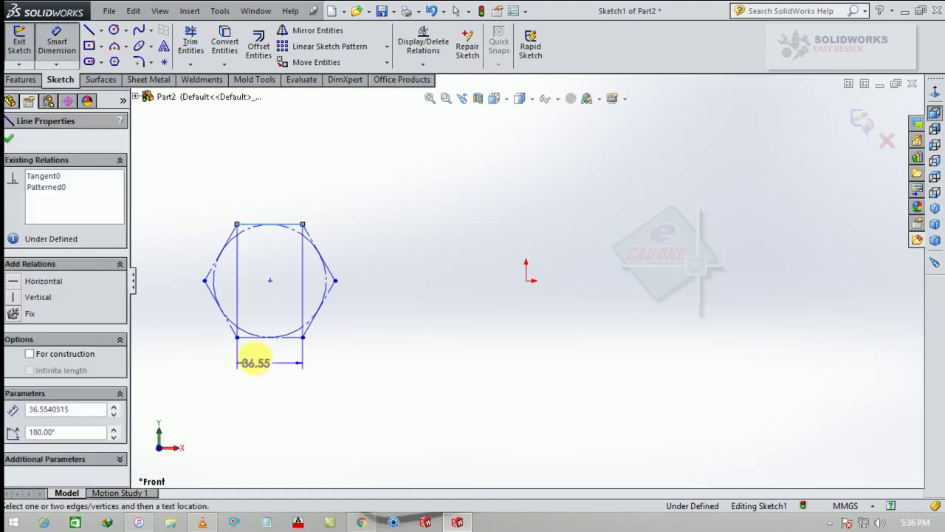
- Dimension the distance between the hexagon's top and bottom sides as 12 mm
click(266, 339)
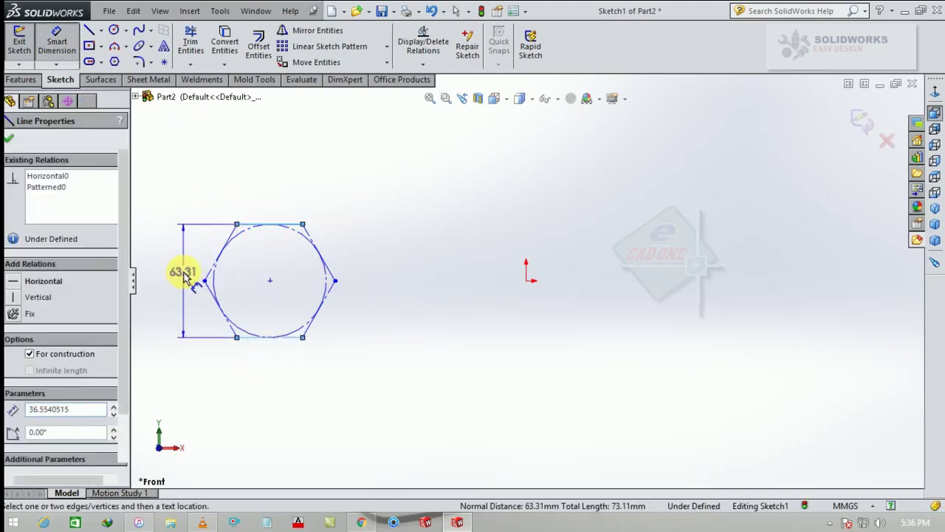
click(186, 270)
text(12)
key(Return)
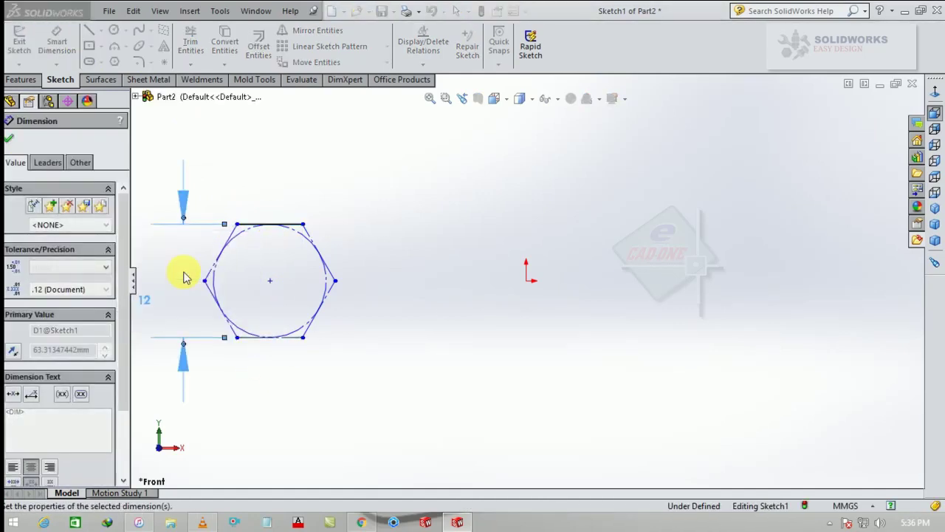
- Dimension the horizontal distance from the hexagon's centre to the origin as 30 mm
click(271, 281)
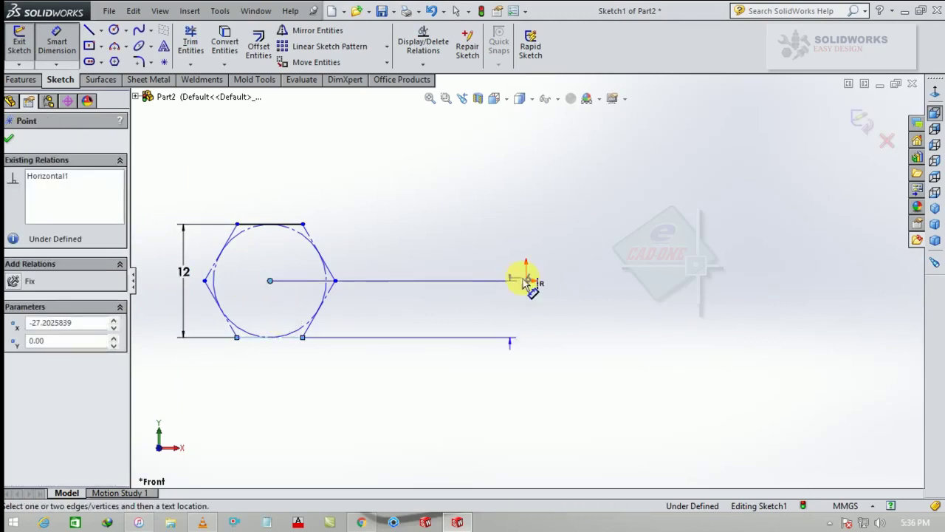
click(526, 281)
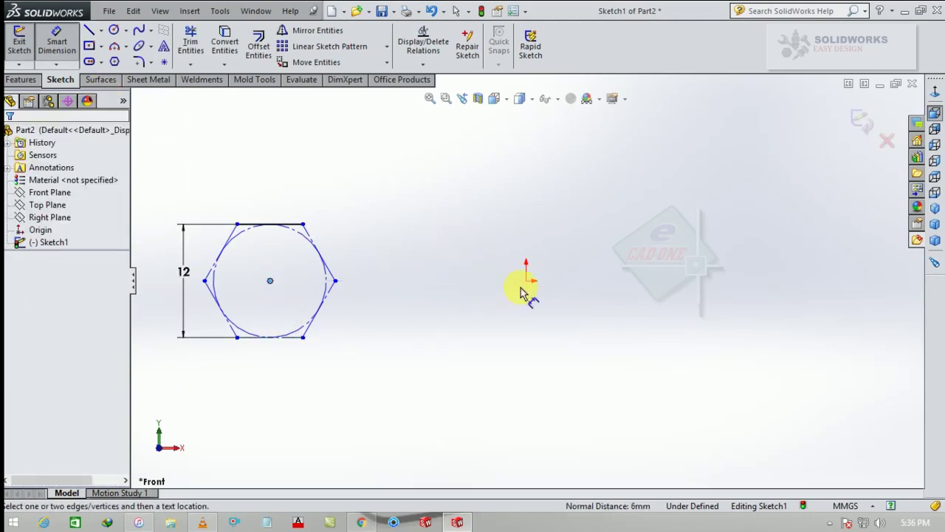
click(527, 281)
click(380, 389)
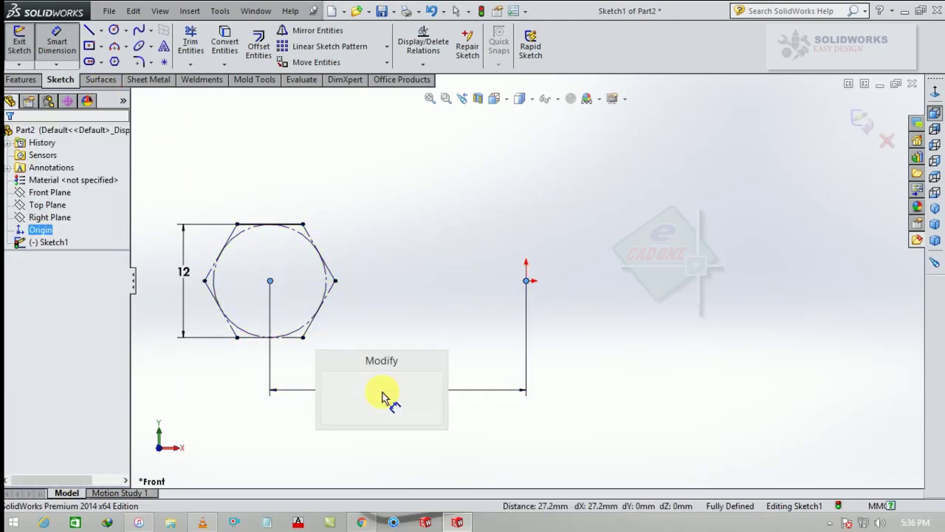
text(30)
key(Return)
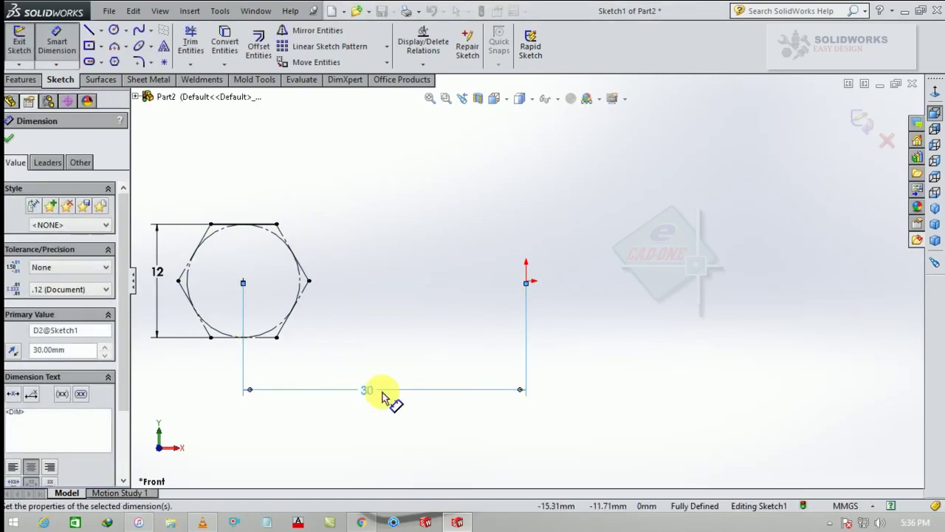
key(Escape)
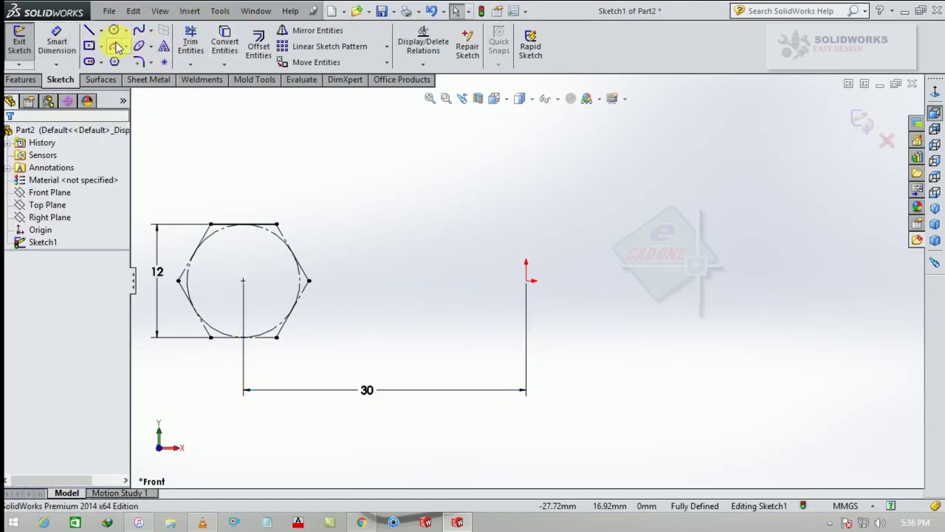
- Offset the hexagon's top side 2 mm inward, toward its centre
click(259, 45)
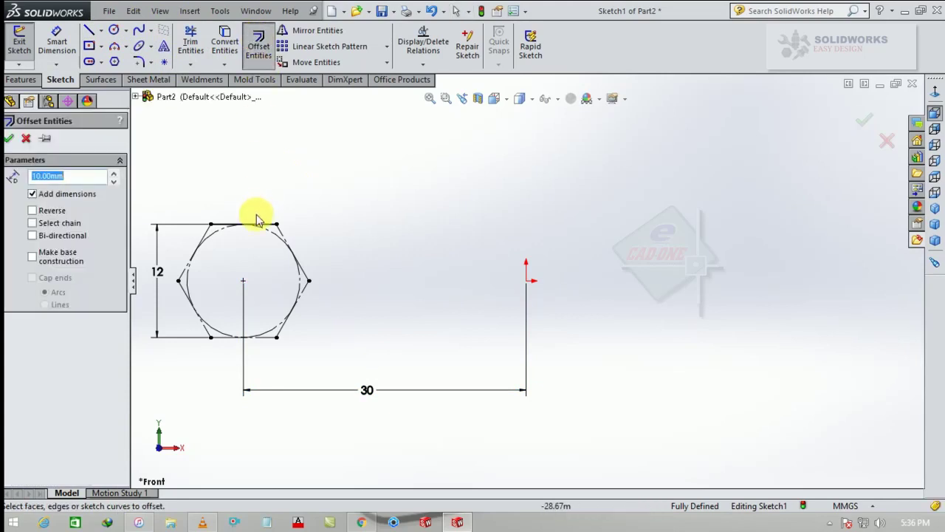
click(257, 225)
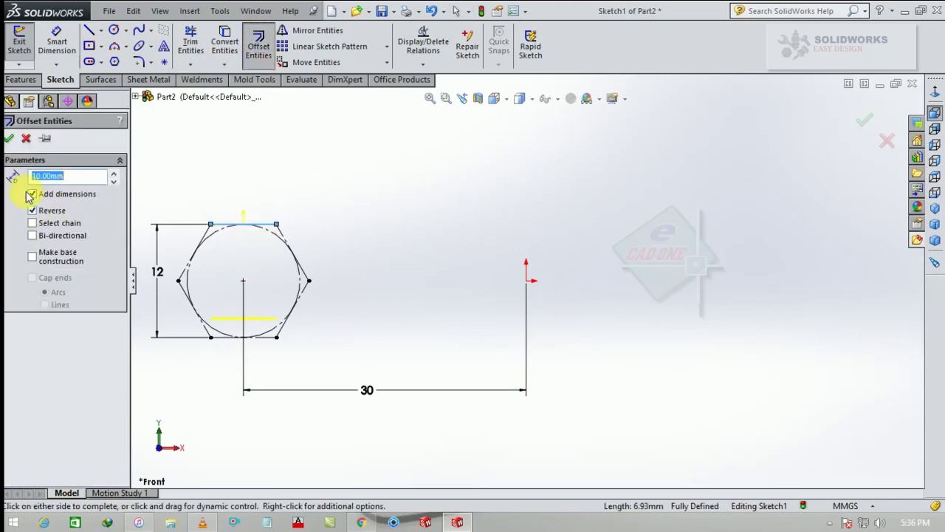
text(2)
key(Return)
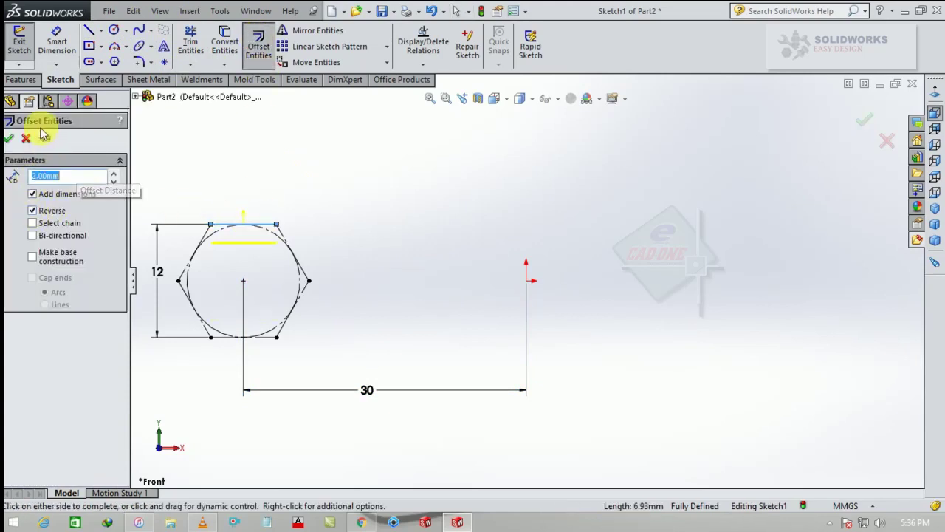
click(8, 138)
- Draw two lines joining the hexagon's upper-left and upper-right corners to its centre
click(89, 31)
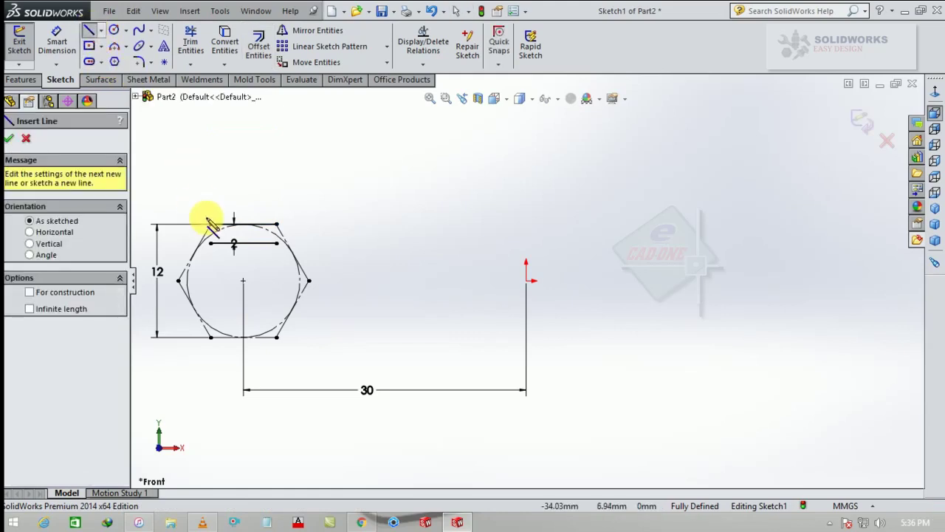
click(211, 224)
click(243, 281)
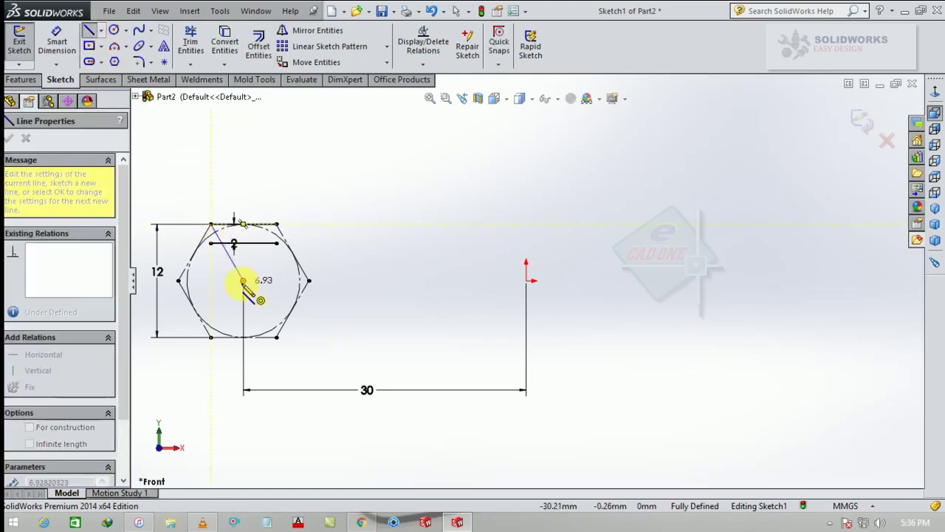
click(275, 223)
key(Escape)
- Trim away the parts of both slanted lines below the offset line and its overhanging ends, leaving a closed trapezoid
scroll(205, 266, down, 3)
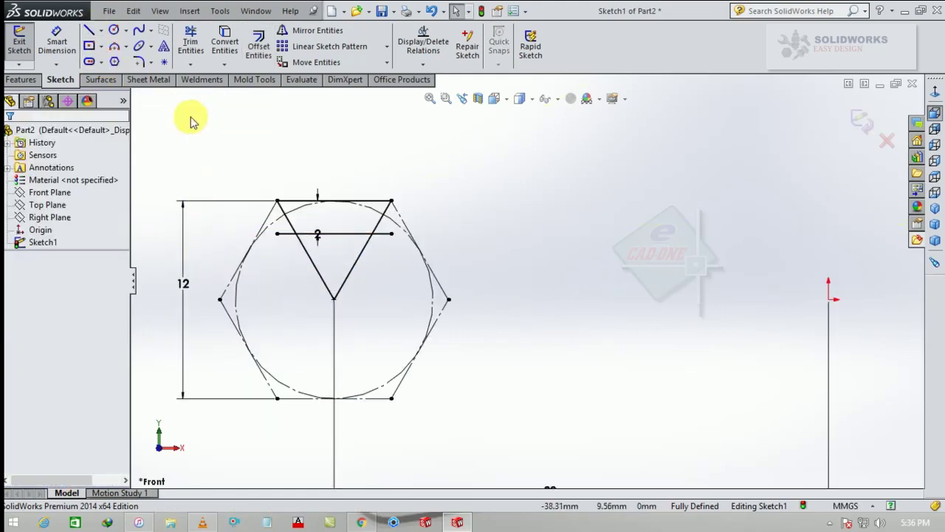
scroll(189, 147, down, 1)
click(190, 41)
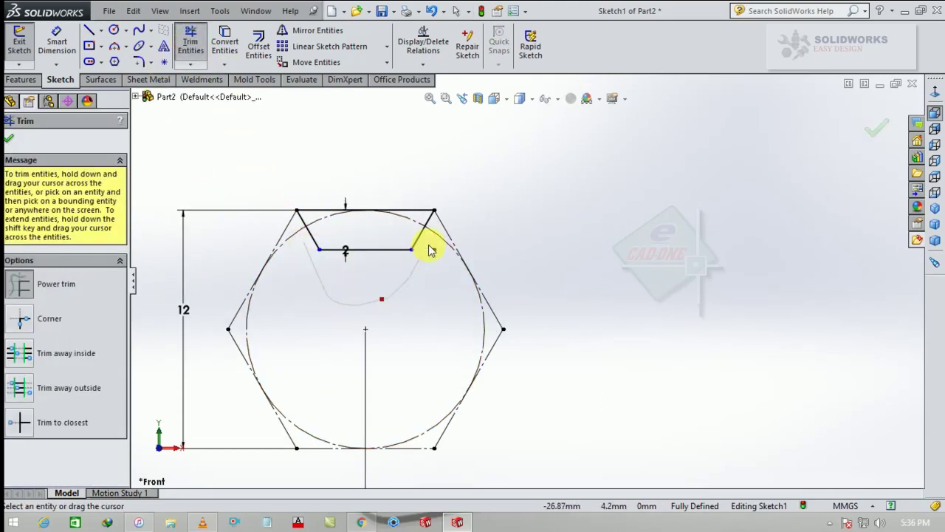
drag(429, 246, 432, 243)
key(Escape)
click(59, 44)
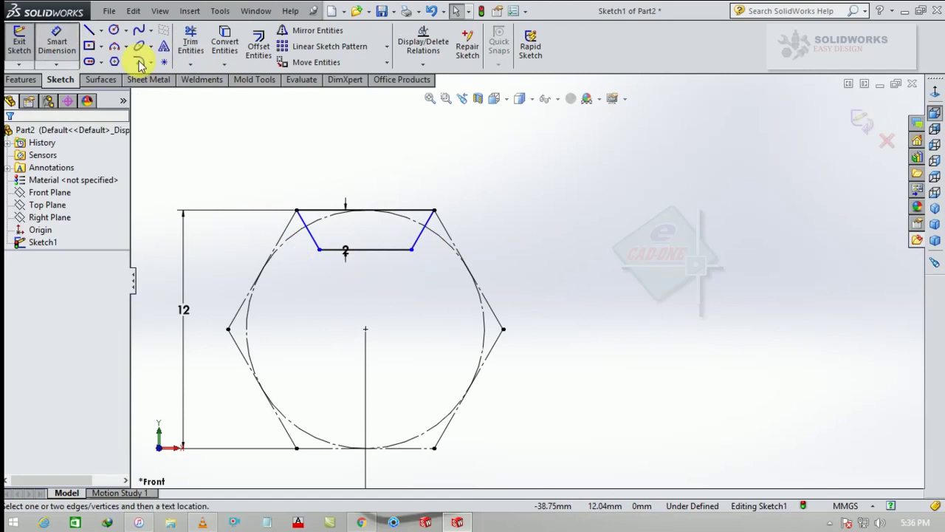
click(312, 238)
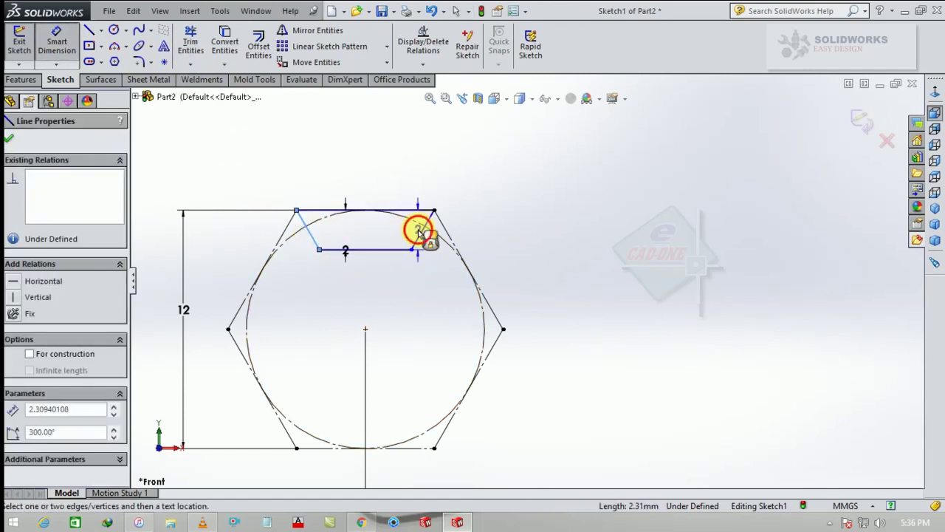
click(418, 232)
key(Escape)
key(Escape)
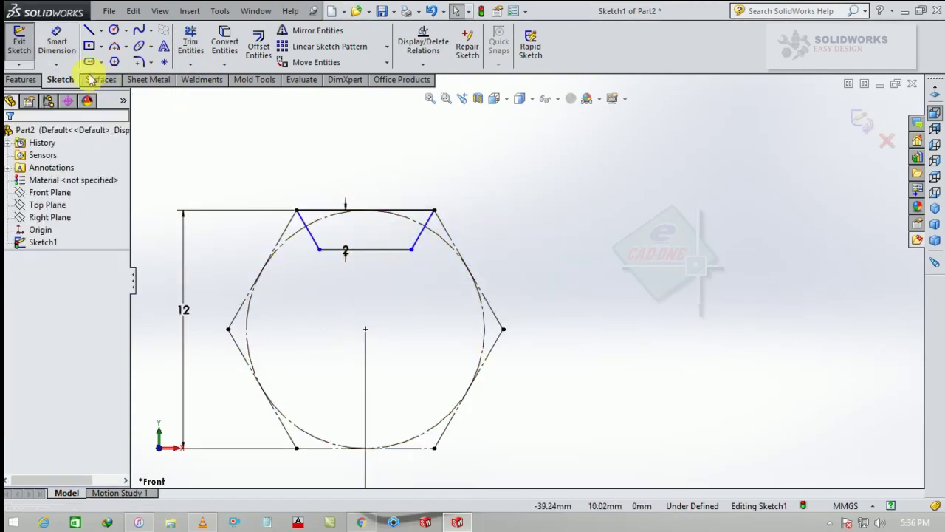
- Dimension the angle between the trapezoid's two slanted sides as 50 degrees
click(51, 38)
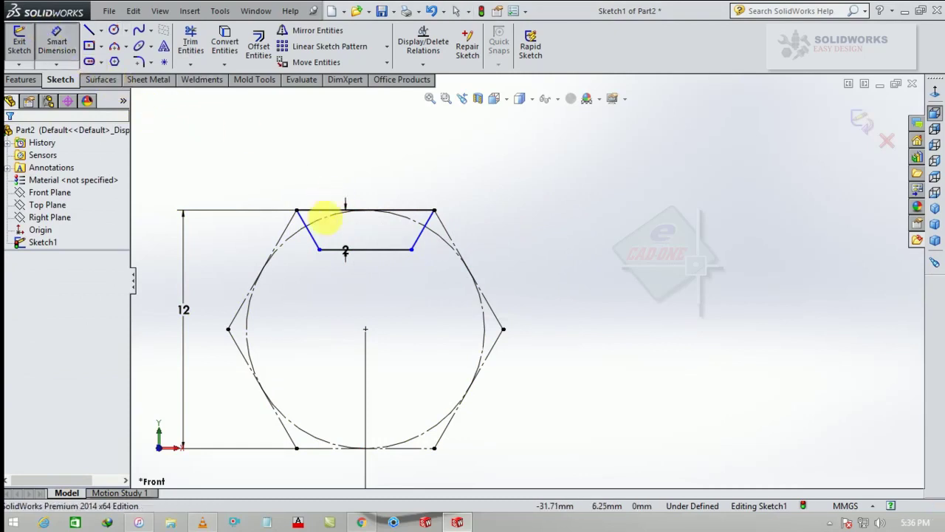
click(314, 241)
click(425, 226)
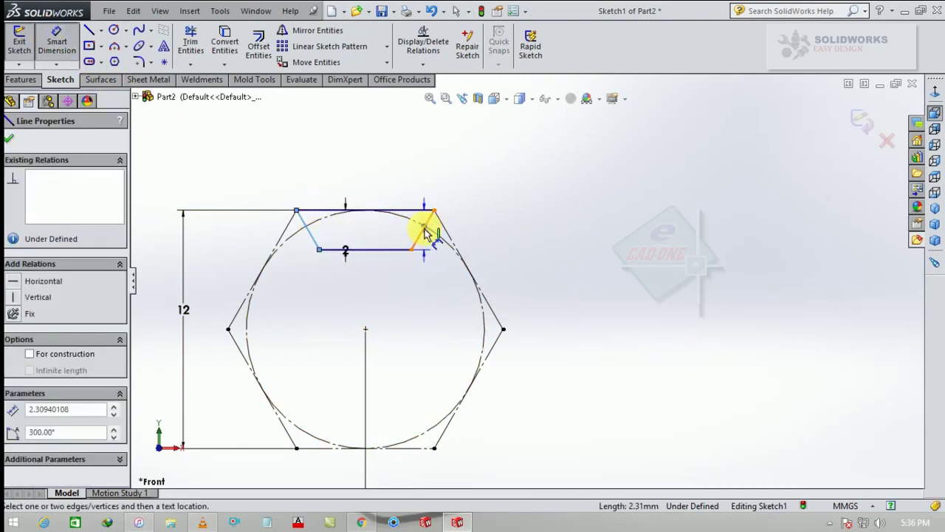
click(363, 178)
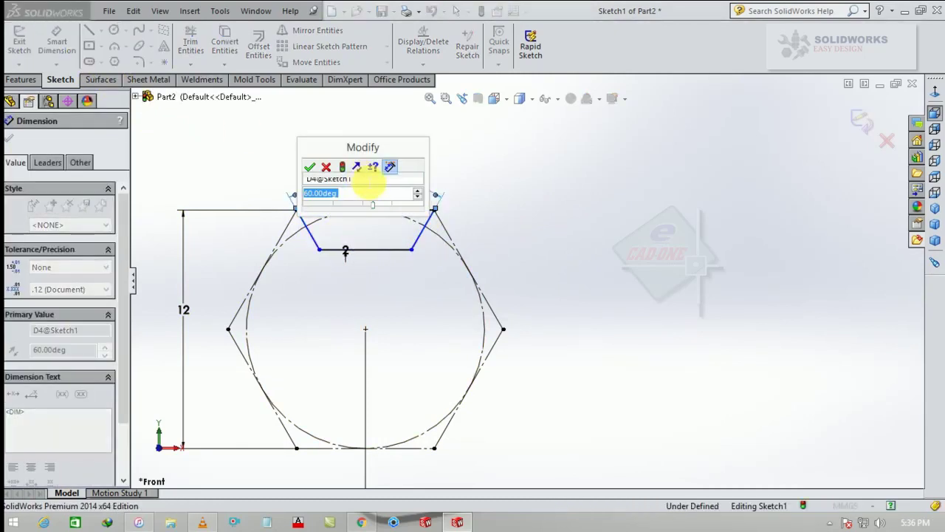
text(60)
key(Return)
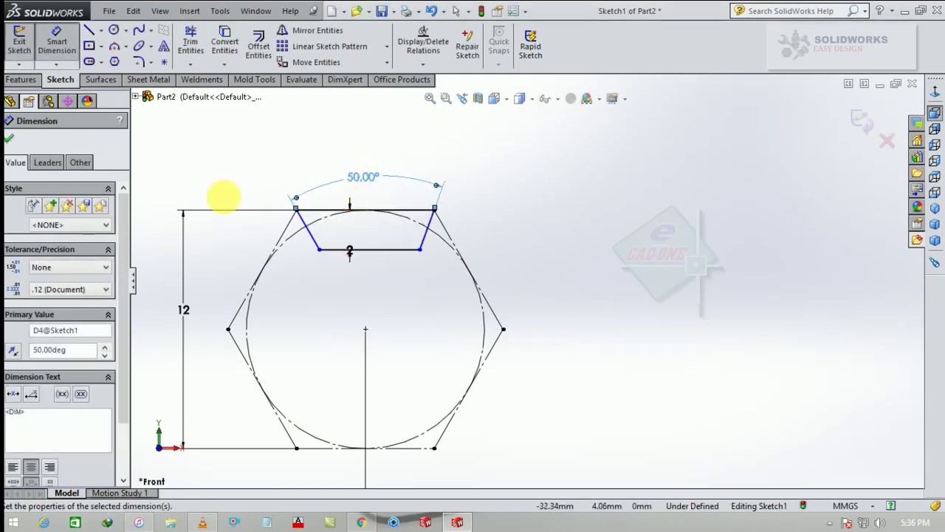
click(10, 140)
- Exit the profile sketch and show the model in isometric view
key(f)
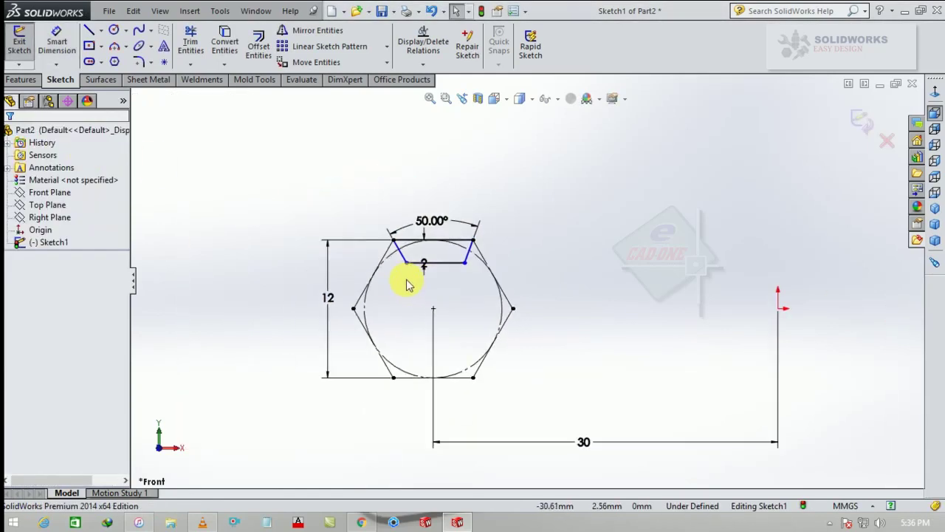
click(859, 122)
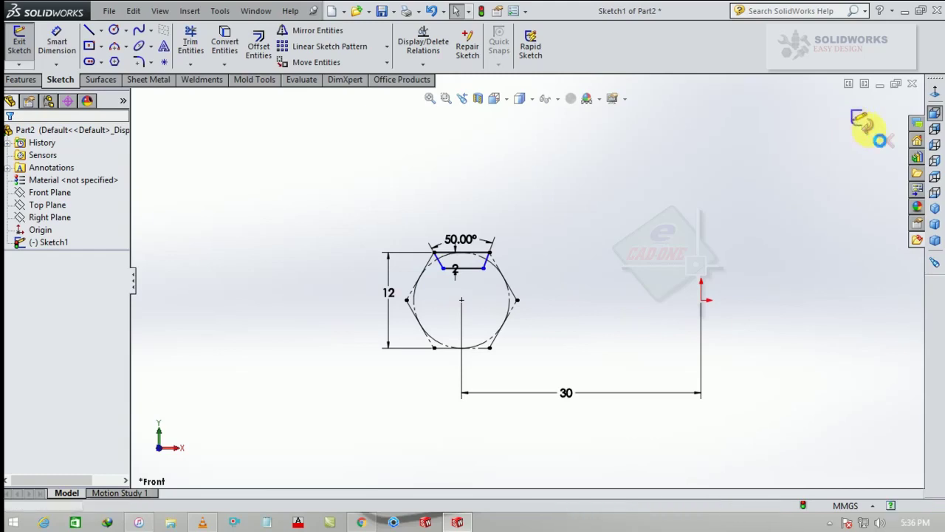
click(934, 209)
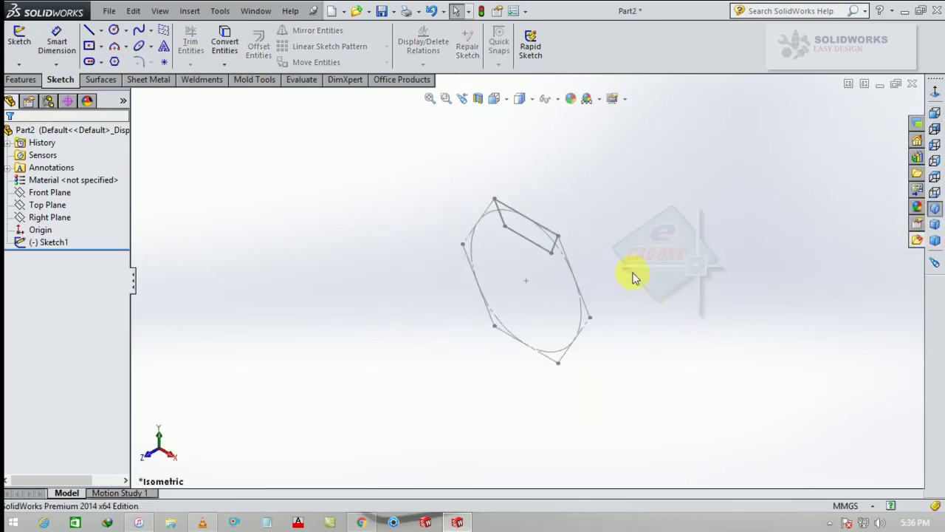
- Start a new sketch on the Top Plane
click(53, 205)
click(63, 186)
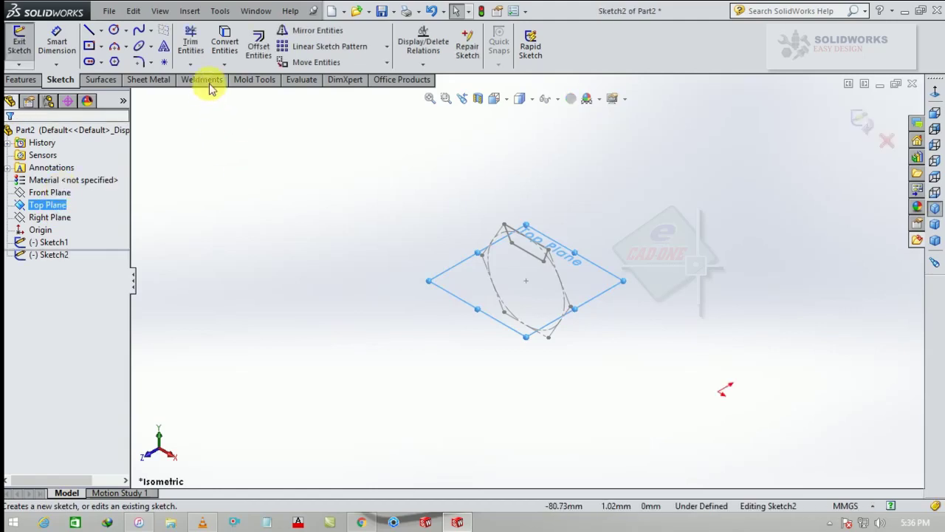
click(115, 35)
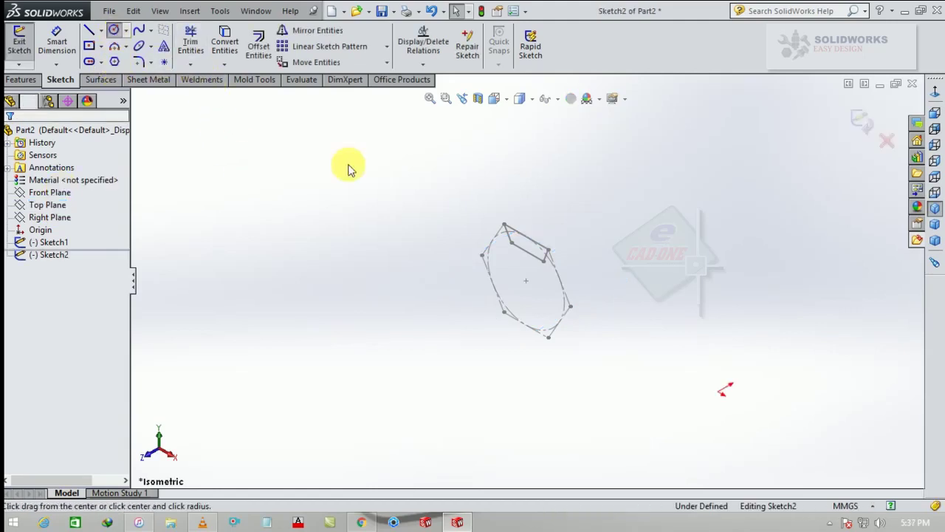
mouse_move(526, 280)
mouse_down()
mouse_move(693, 387)
mouse_move(724, 395)
mouse_up()
key(Escape)
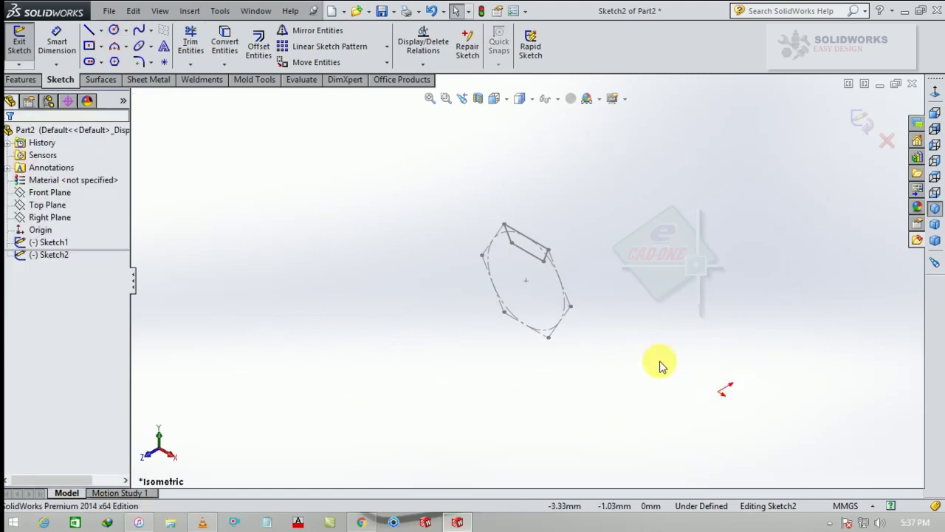
- Sketch a circle centred on the origin and passing through the hexagon's centre, and exit the sketch
click(115, 29)
drag(682, 370, 526, 280)
key(Escape)
scroll(344, 227, up, 5)
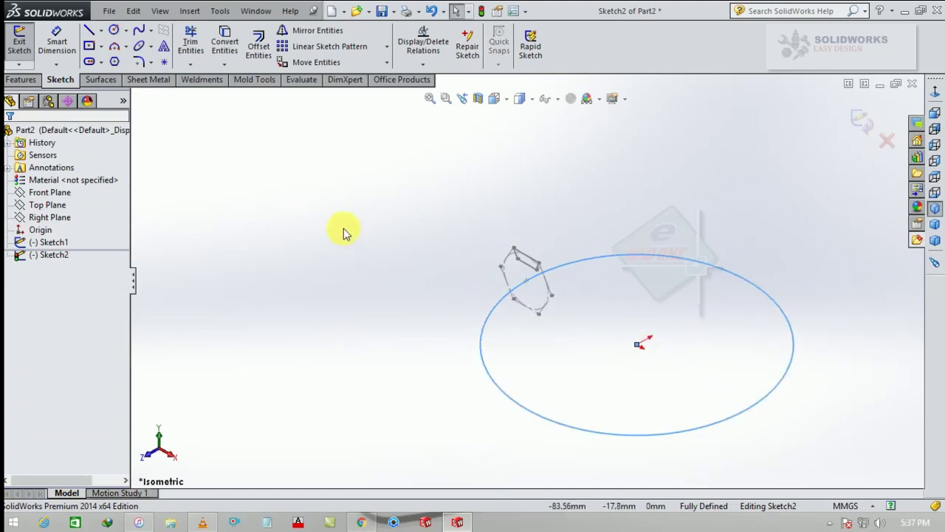
scroll(704, 374, down, 2)
key(Escape)
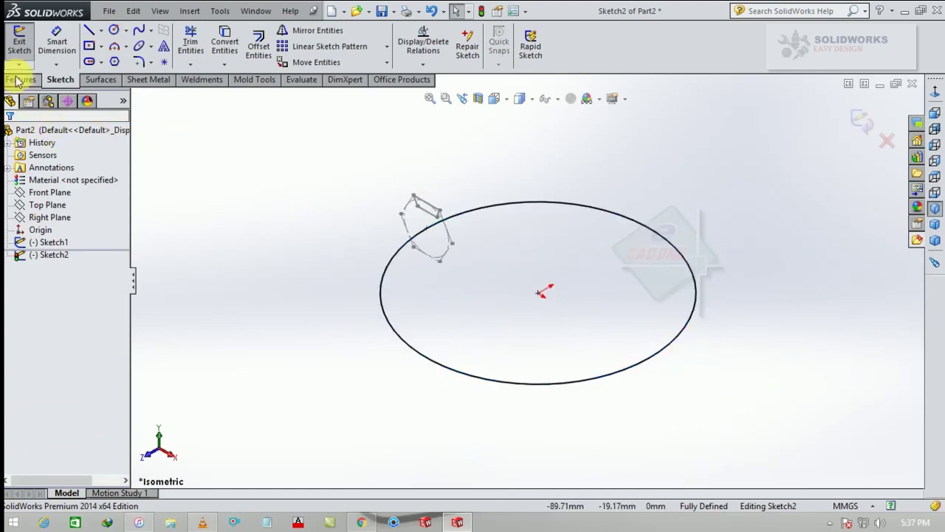
click(862, 120)
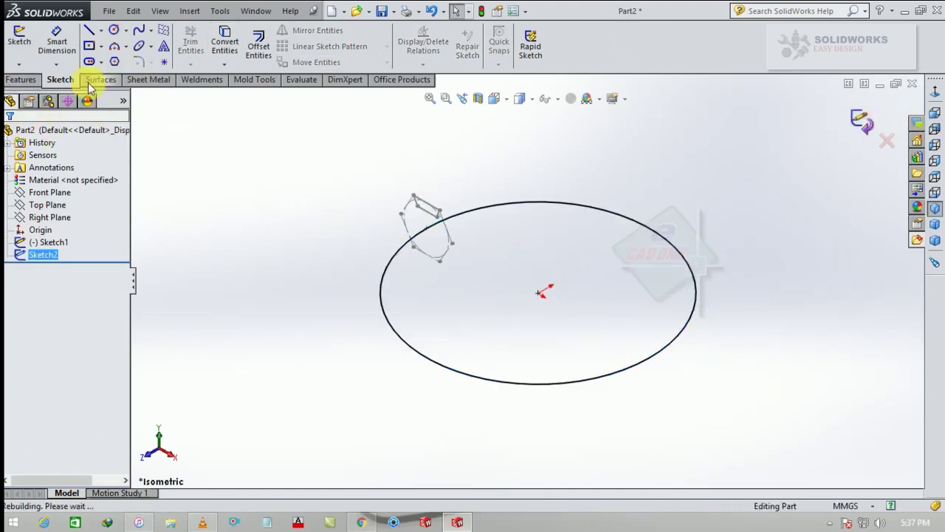
- Start a Swept Boss/Base with the trapezoid sketch as the profile and the circle sketch as the path
click(22, 80)
click(138, 30)
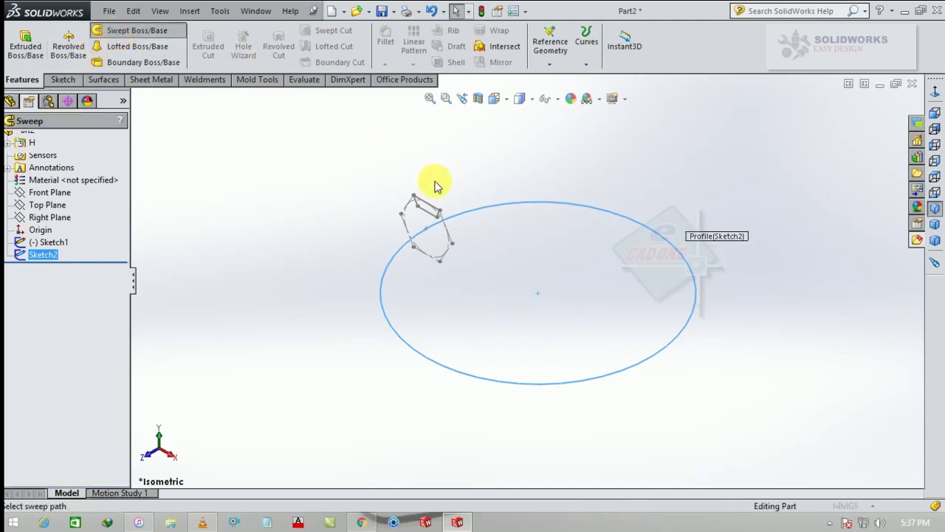
click(428, 217)
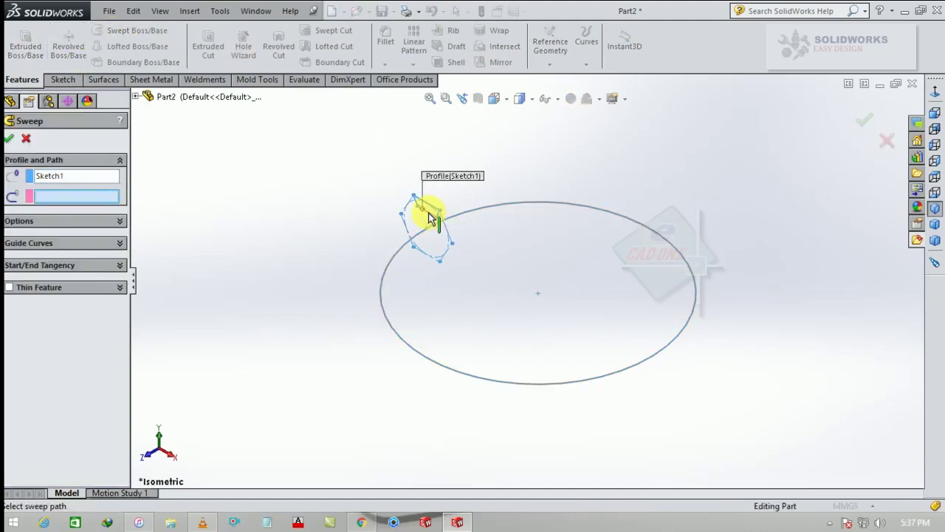
click(392, 259)
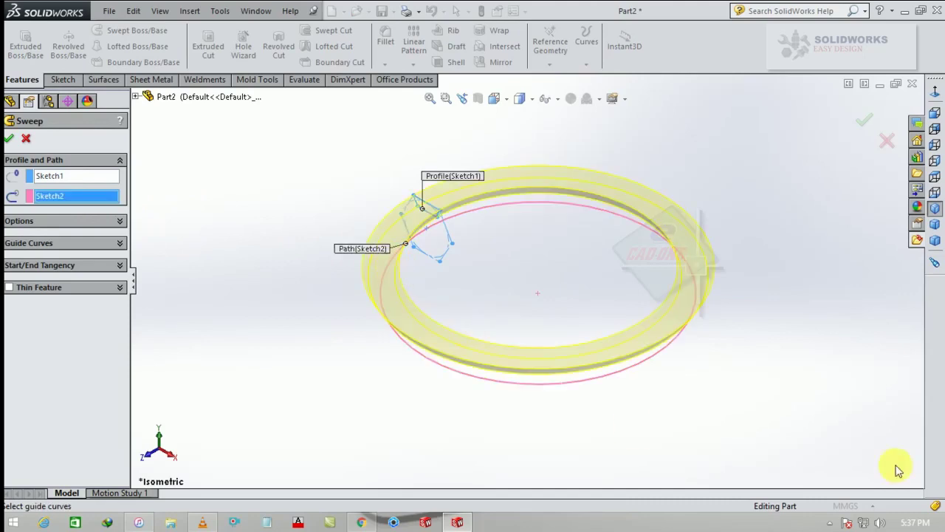
- Set the sweep's orientation/twist type to Twist Along Path
click(121, 223)
click(111, 249)
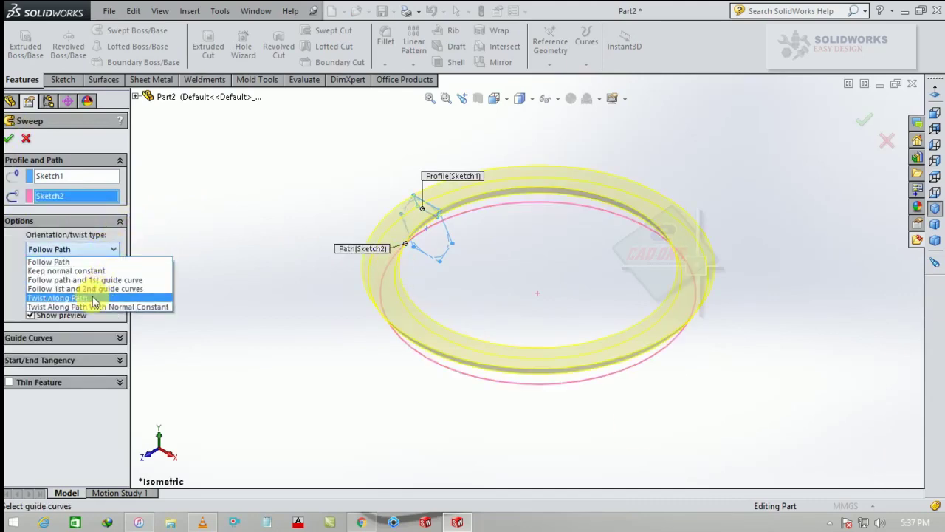
click(94, 299)
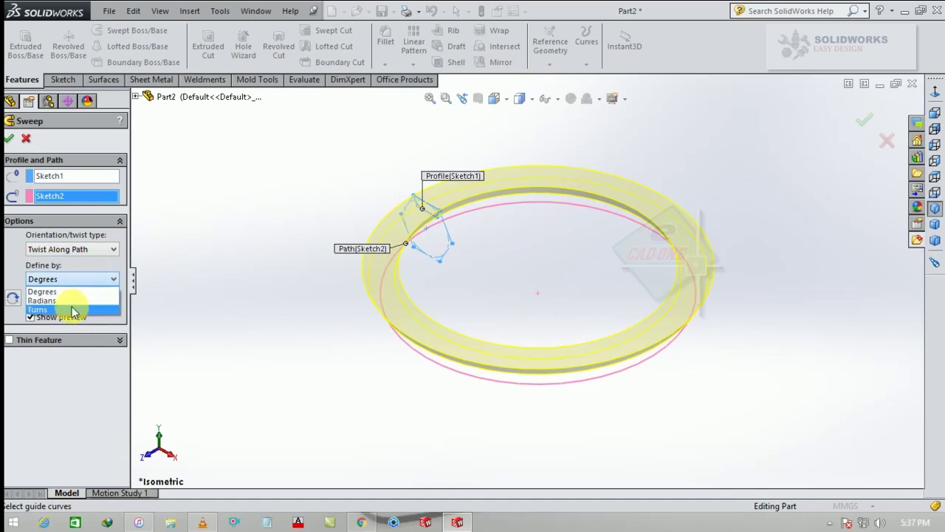
- Try to define the sweep's twist as 3 degrees
click(71, 292)
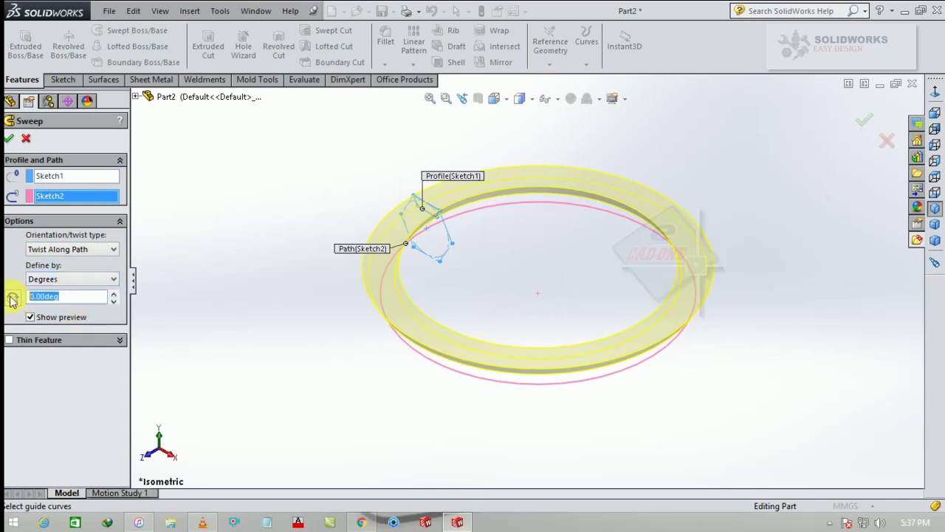
text(3)
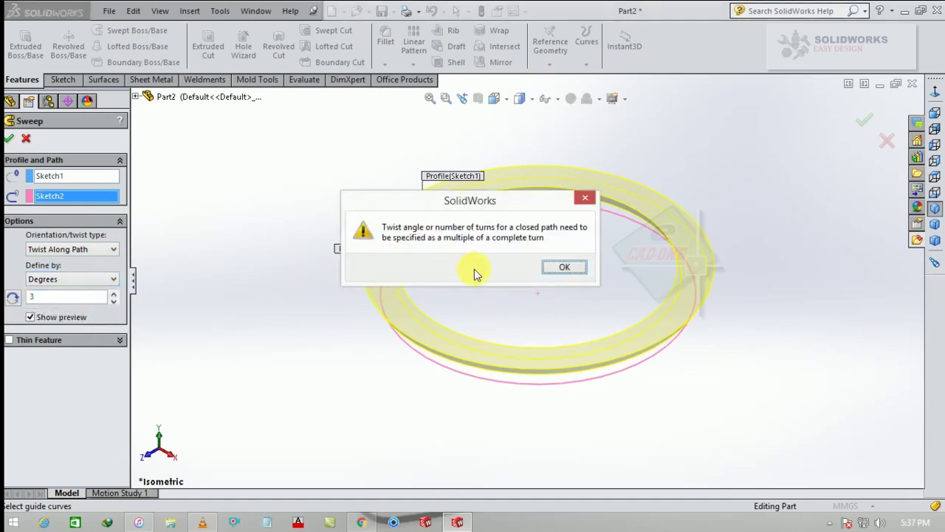
click(555, 269)
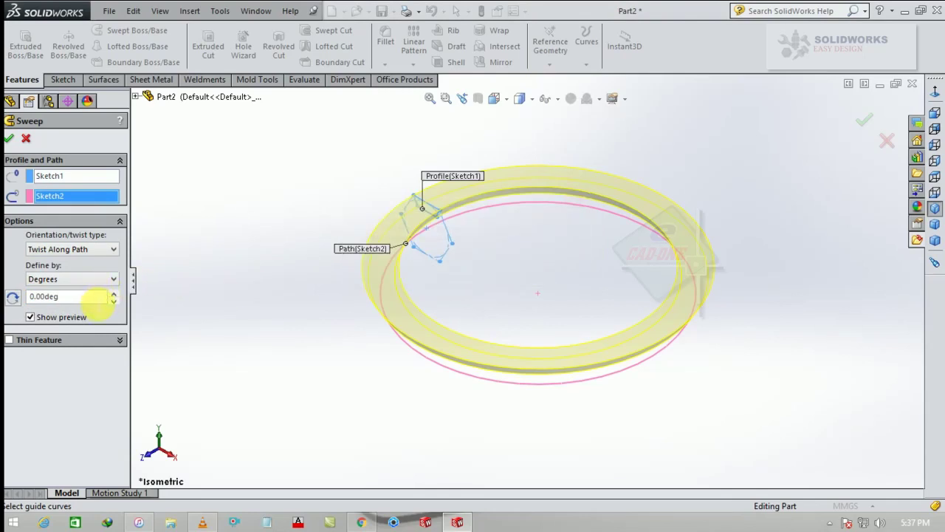
- Define the twist by turns, set it to 3 turns, and accept the sweep
click(108, 251)
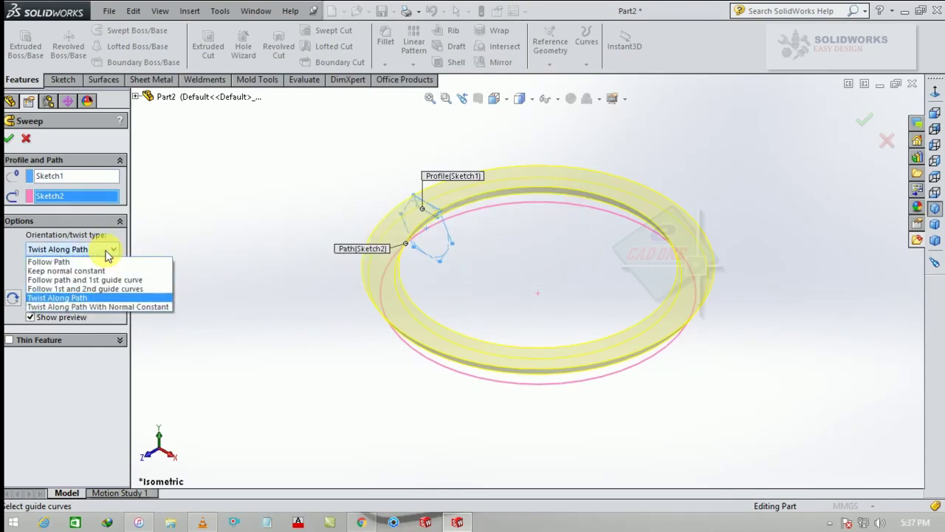
click(99, 297)
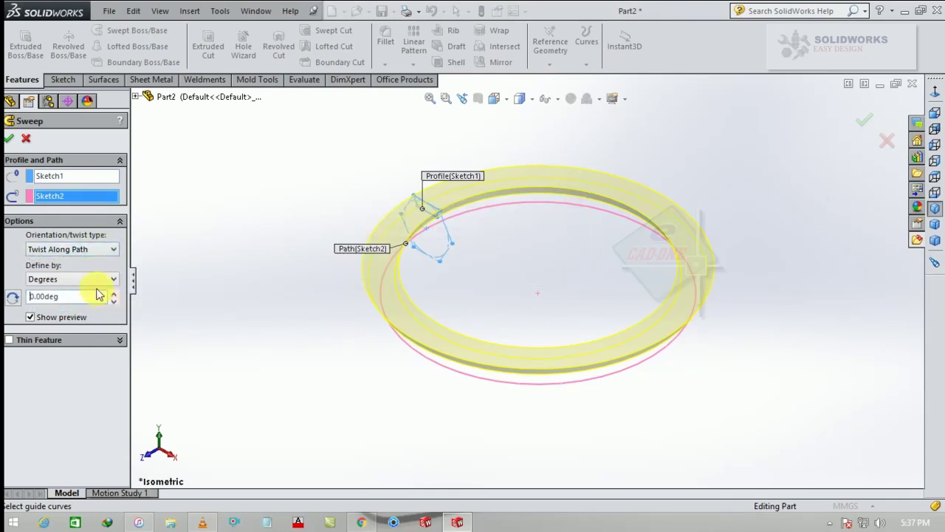
click(93, 283)
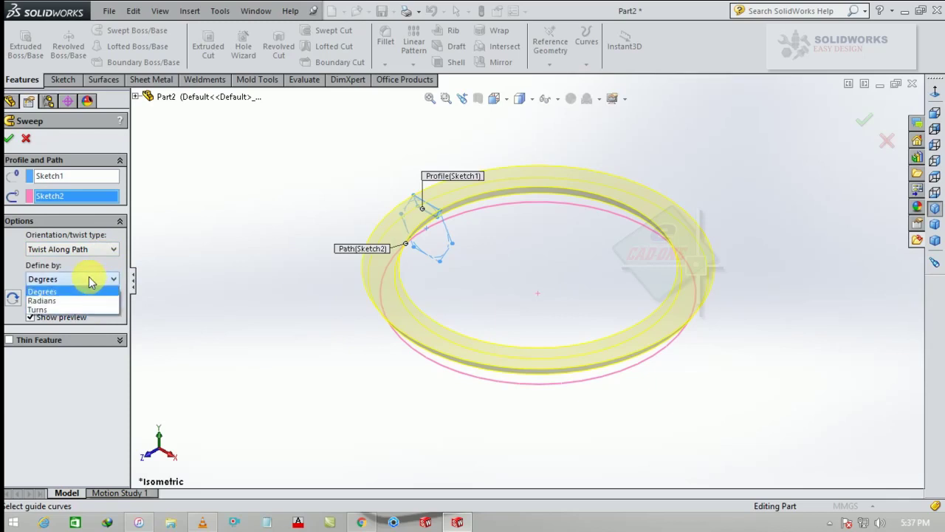
click(68, 310)
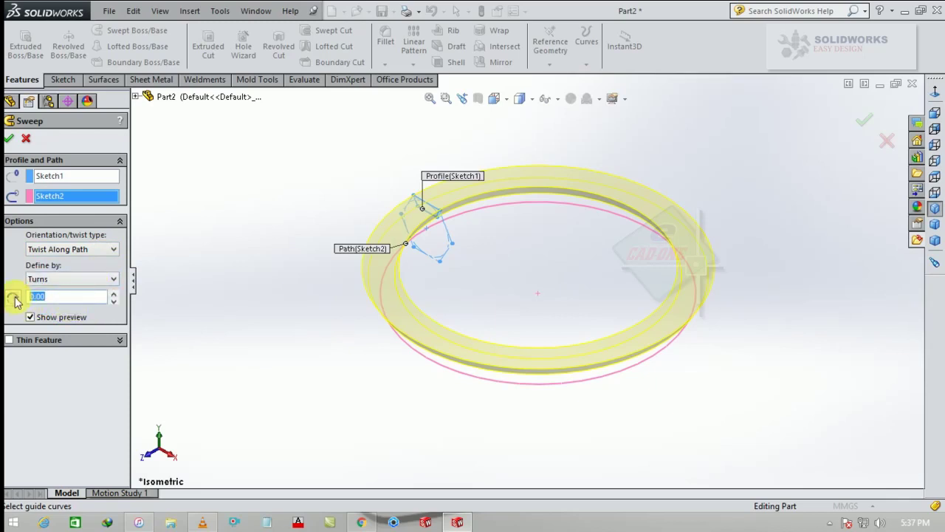
key(Return)
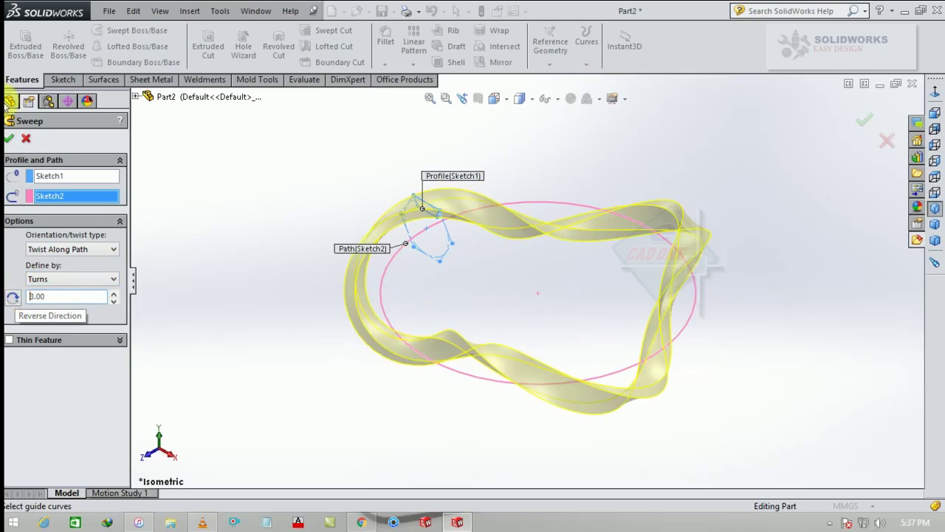
click(9, 138)
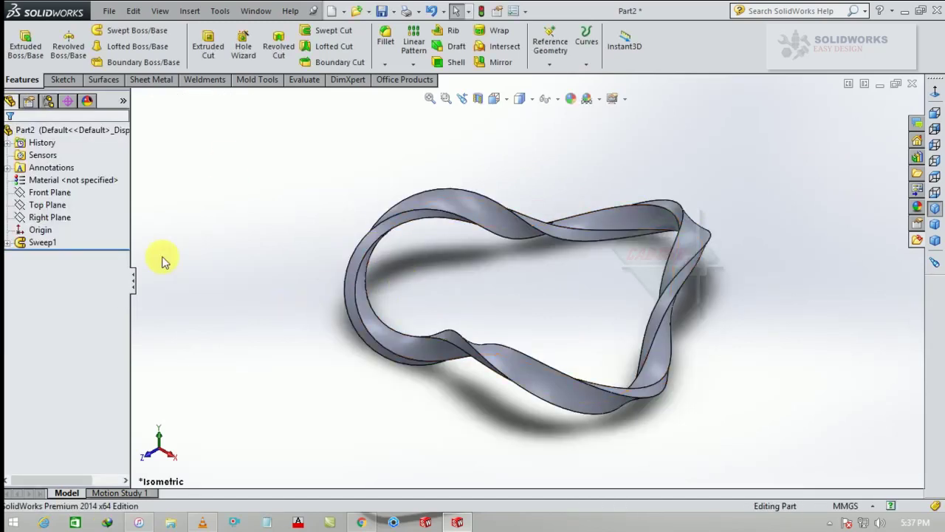
- Start a new sketch on the Top Plane and view it from the top
click(51, 204)
click(63, 185)
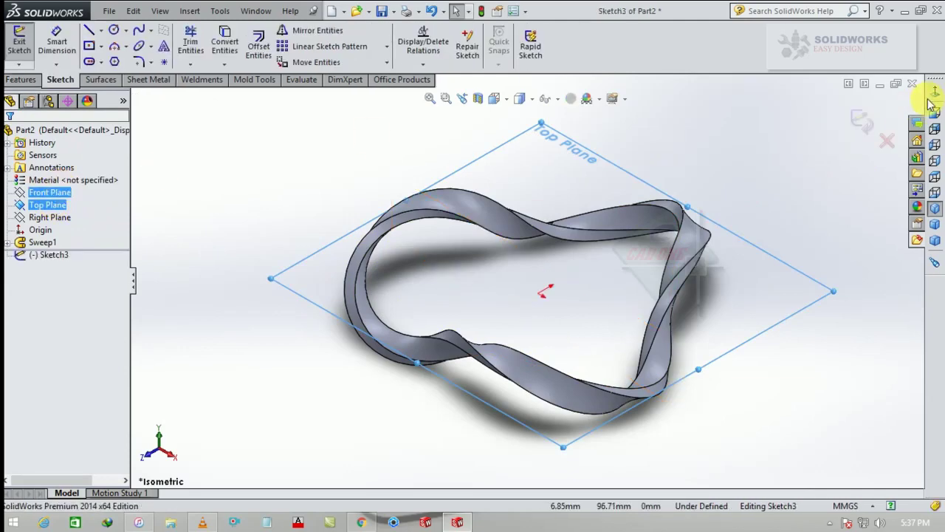
click(403, 335)
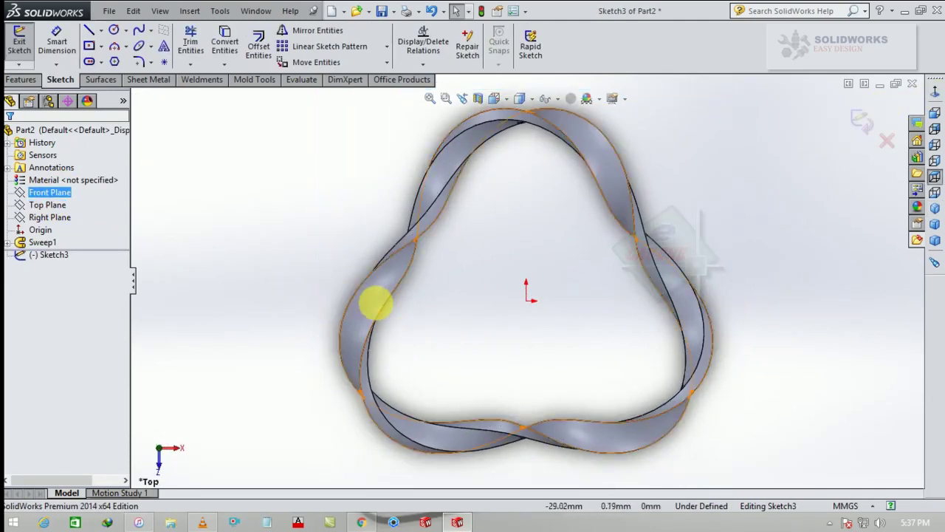
- Sketch a trial horizontal line about 24 mm long across the left side of the ring and delete it
scroll(378, 305, down, 5)
click(89, 32)
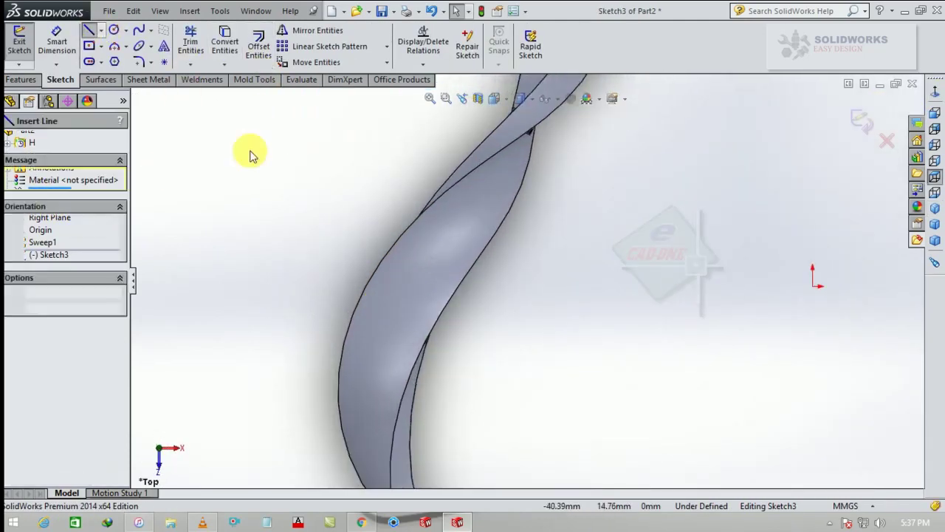
click(307, 310)
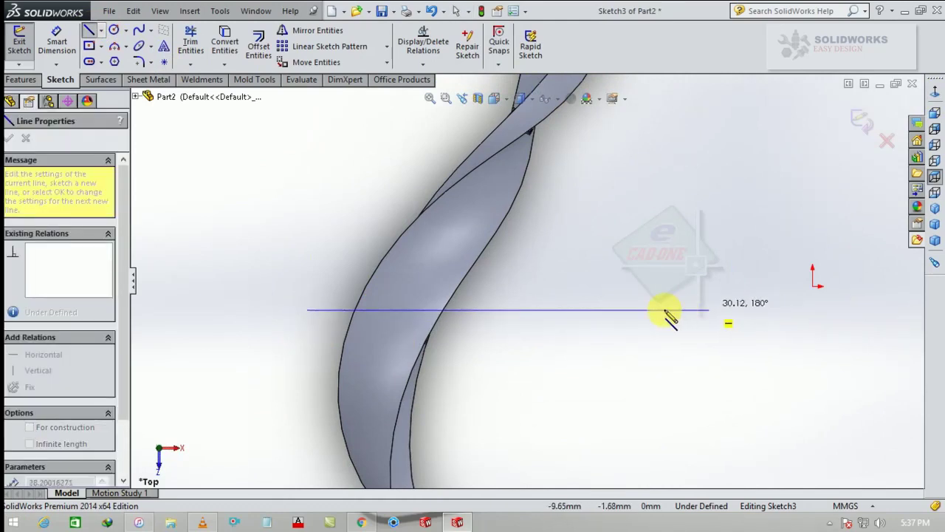
click(631, 310)
key(Escape)
click(542, 310)
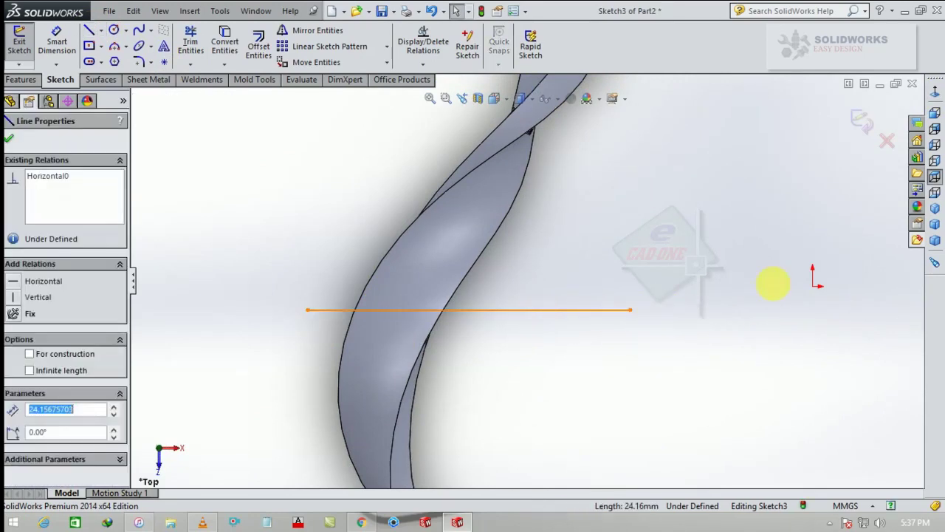
ctrl+click(813, 288)
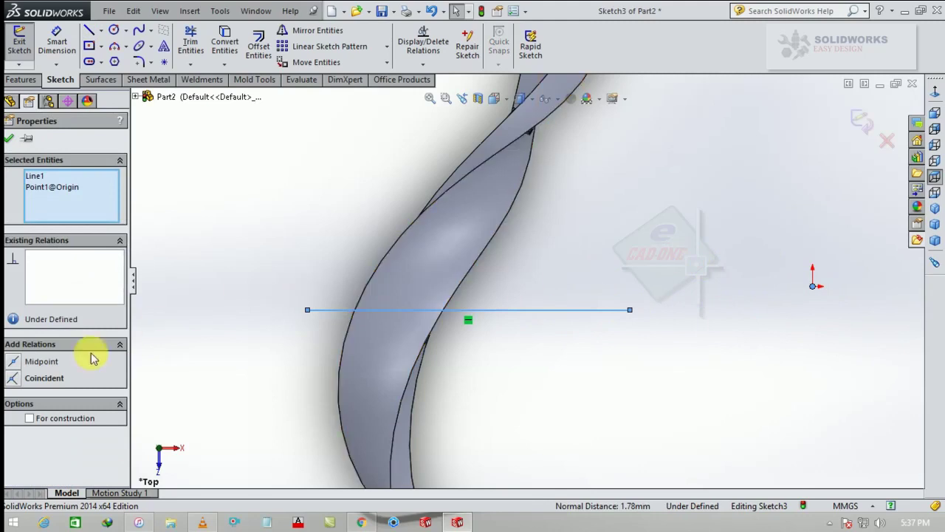
click(301, 348)
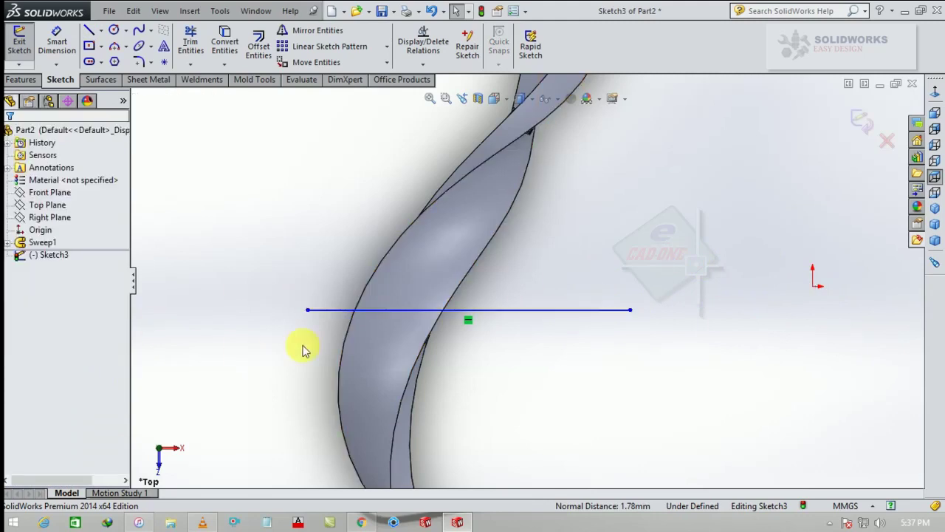
click(395, 317)
key(Delete)
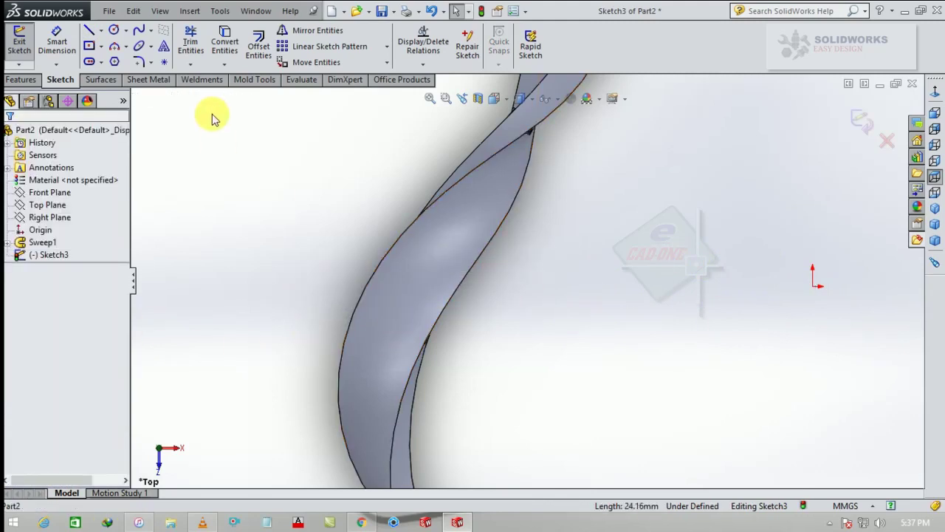
- Sketch a horizontal construction line about 16 mm long across the ring's left band, level with the origin
click(90, 35)
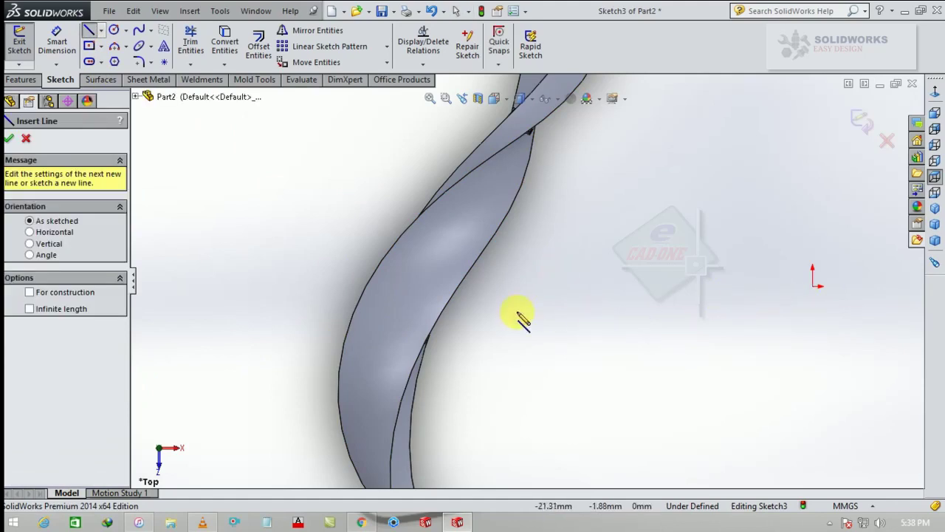
click(494, 286)
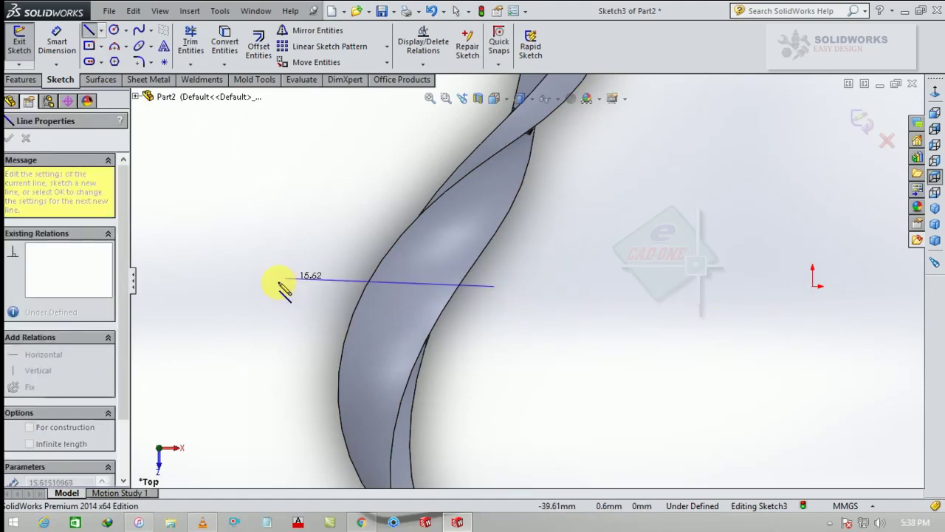
click(276, 286)
key(Escape)
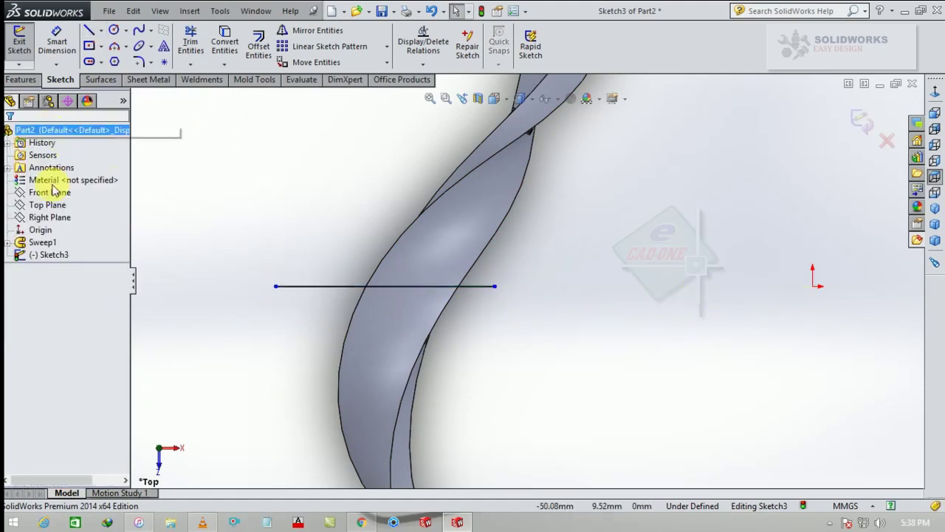
click(333, 287)
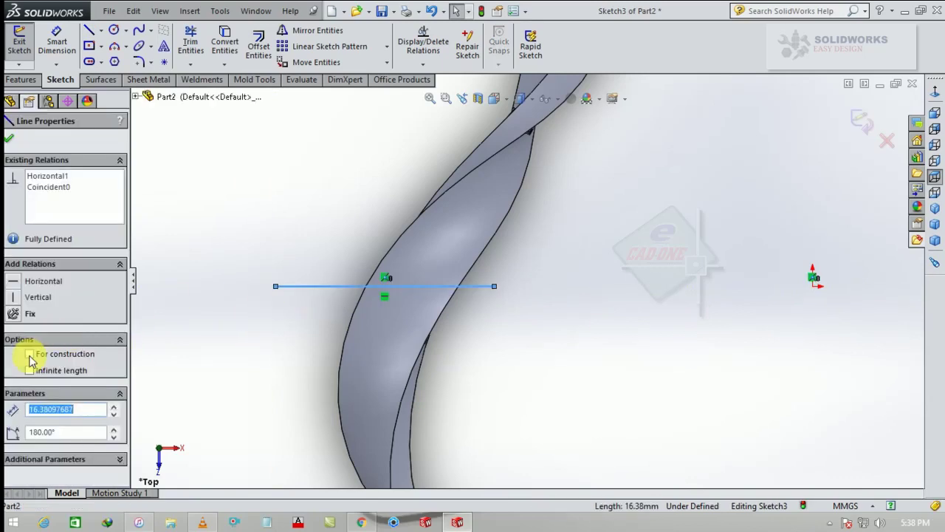
click(29, 354)
click(10, 139)
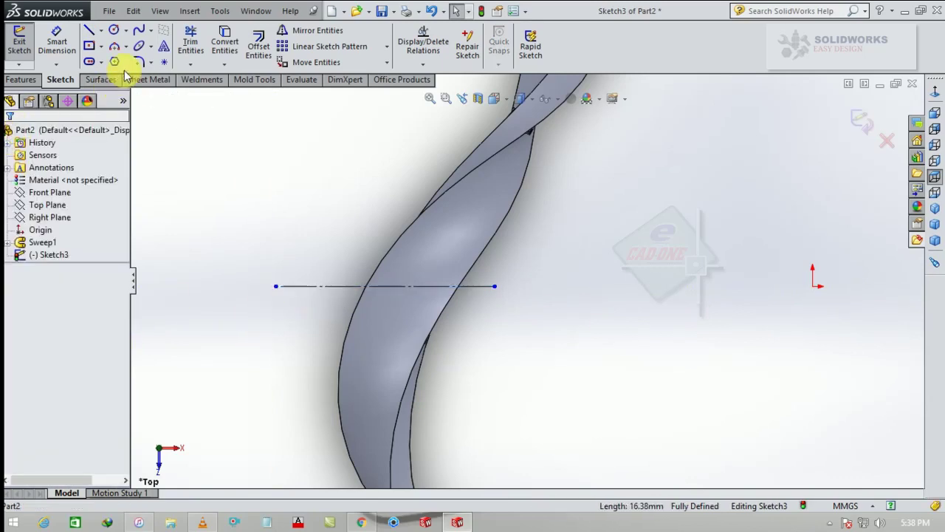
- Make the construction line's two endpoints coincident with the inner and outer edges of the twisted band
click(494, 287)
ctrl+click(453, 294)
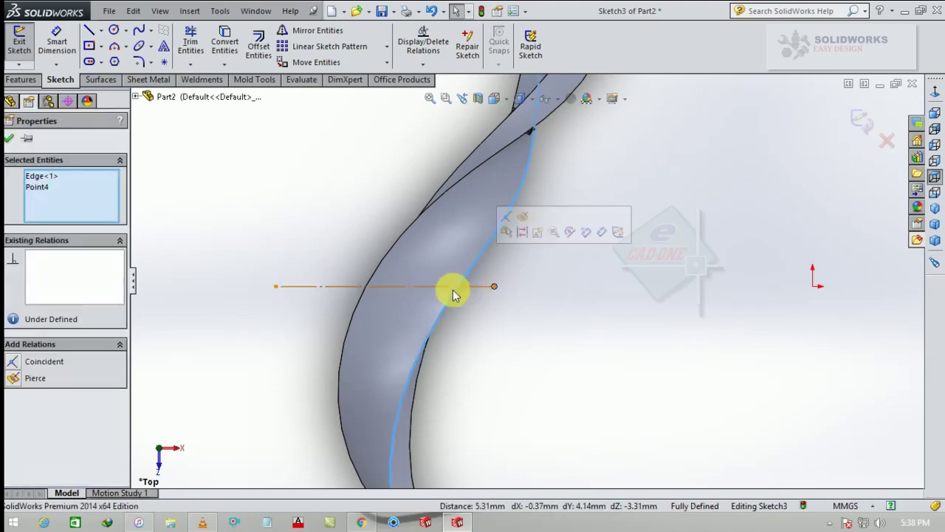
click(12, 362)
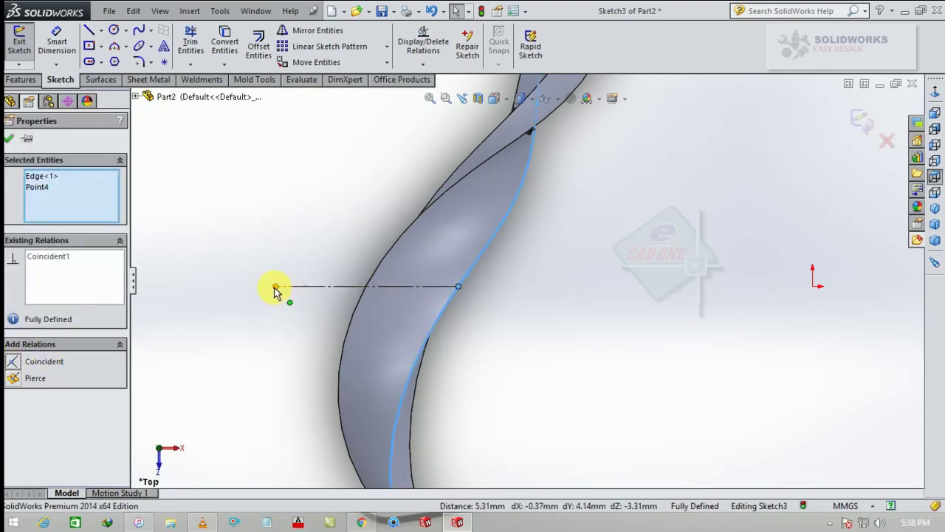
click(276, 287)
ctrl+click(363, 294)
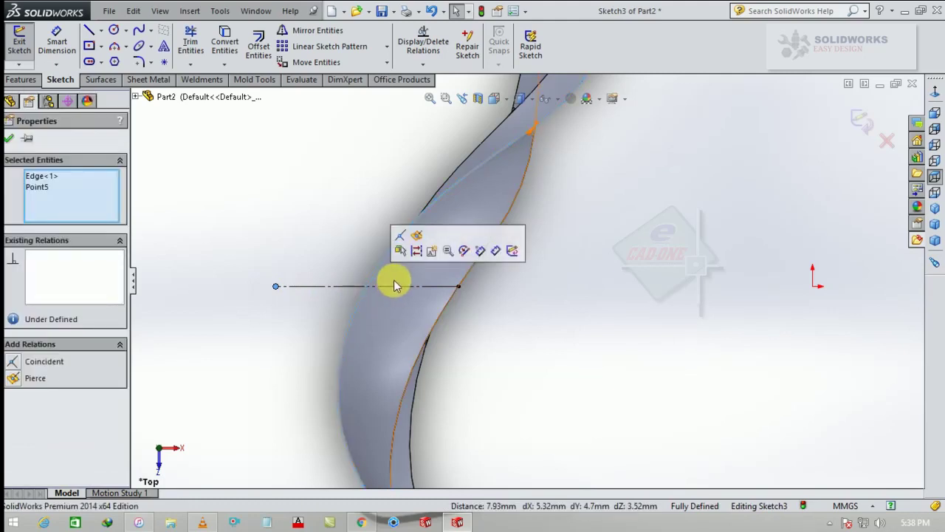
click(399, 234)
click(8, 138)
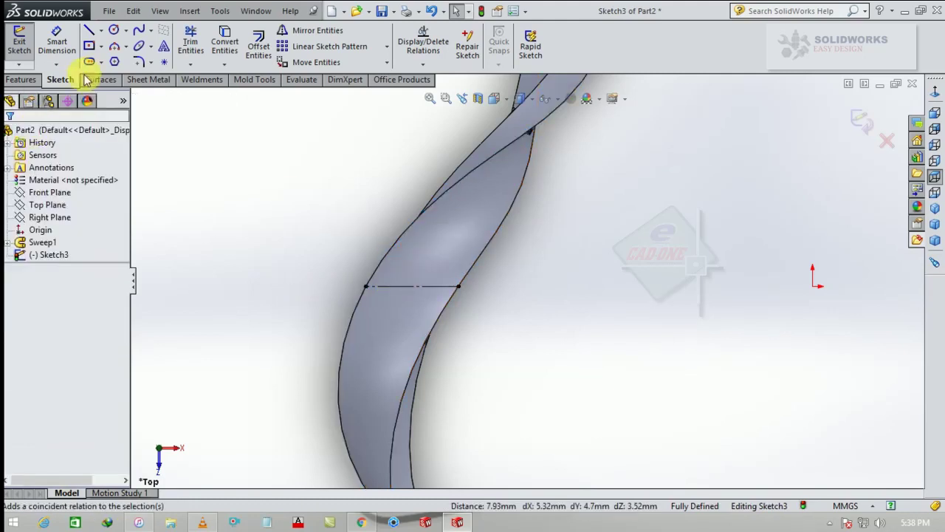
- Sketch a six-sided polygon with sides about 2.95 mm, centred on the construction line's midpoint, and make its upper side horizontal
click(115, 62)
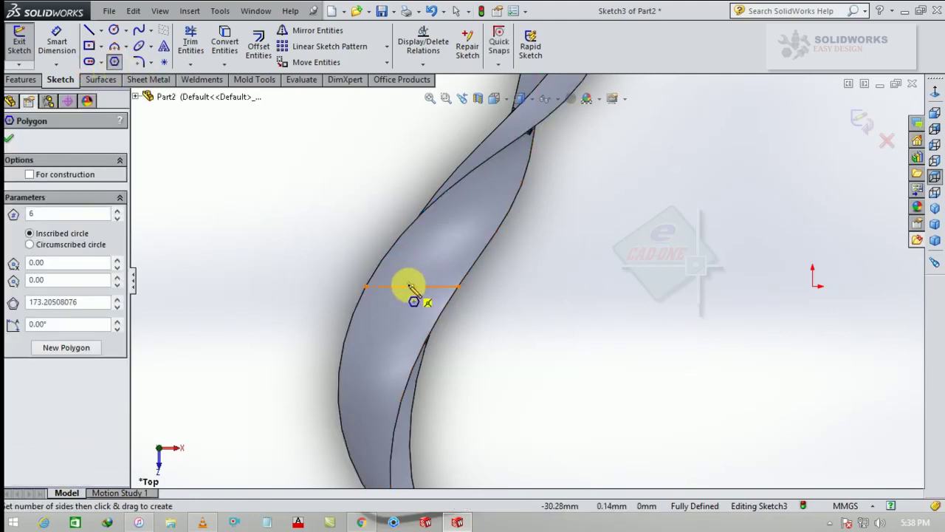
drag(412, 287, 433, 264)
key(Escape)
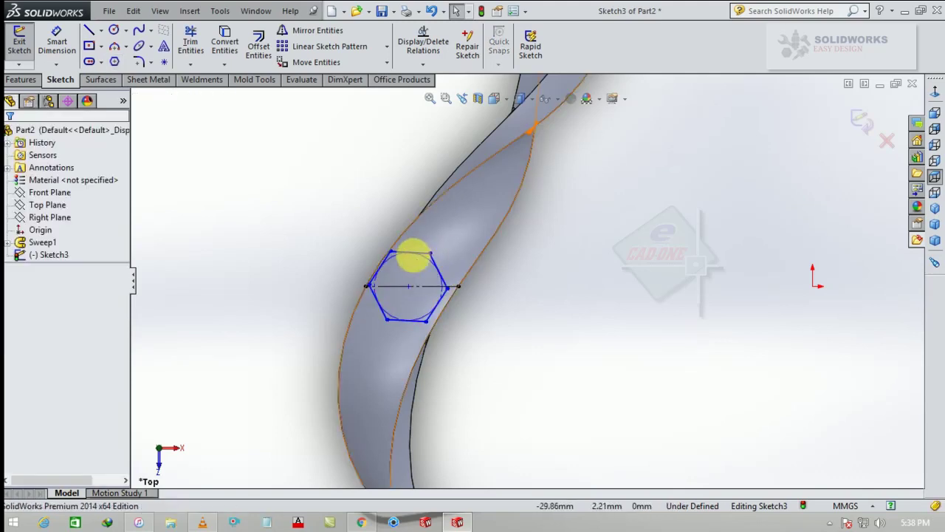
click(412, 253)
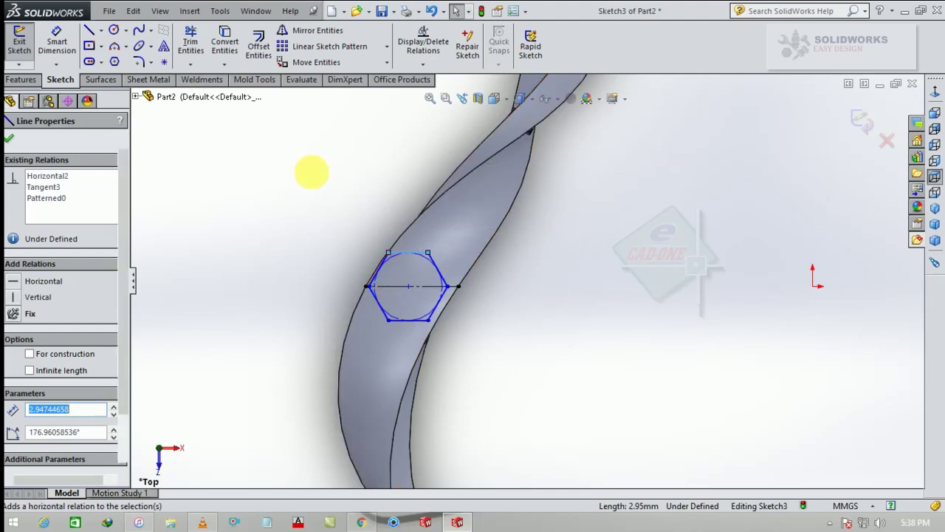
click(311, 172)
- Sketch a slanted construction line from the hexagon's centre up and to the right, ending outside the hexagon
click(90, 34)
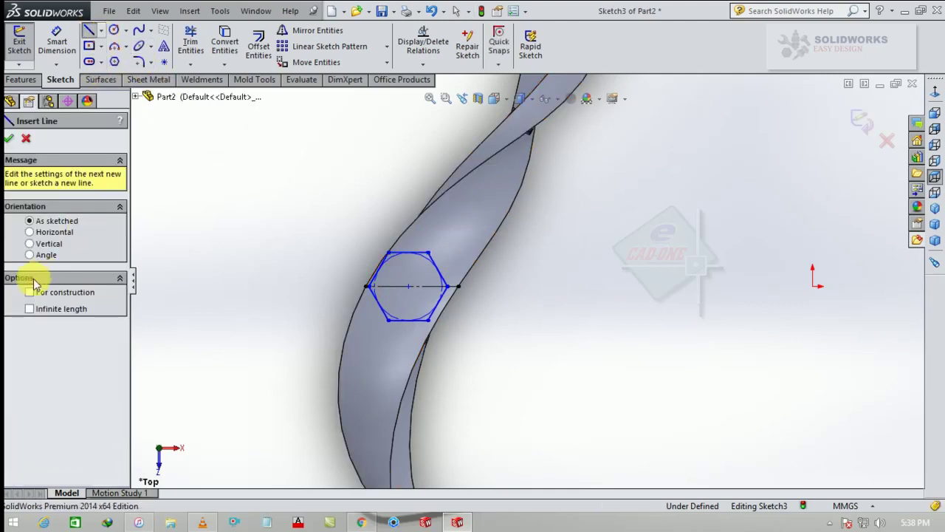
click(31, 294)
click(410, 287)
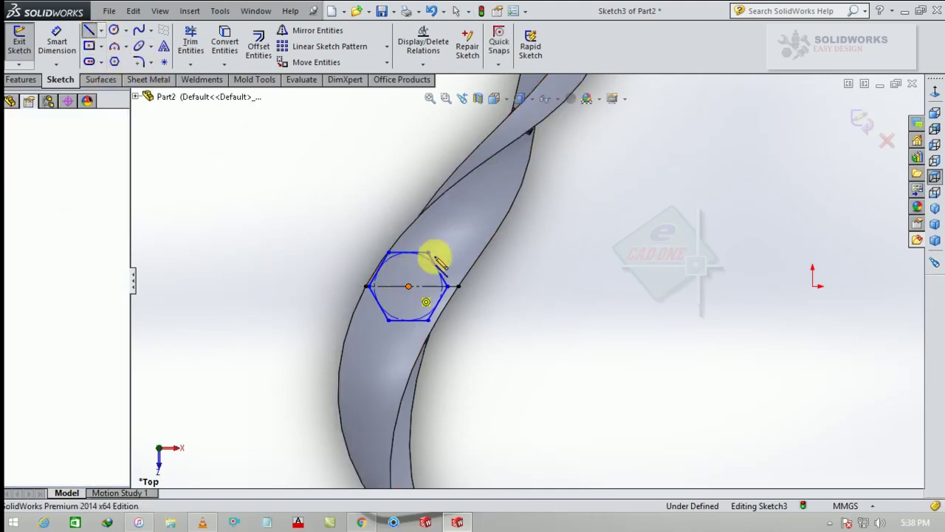
click(454, 228)
key(Escape)
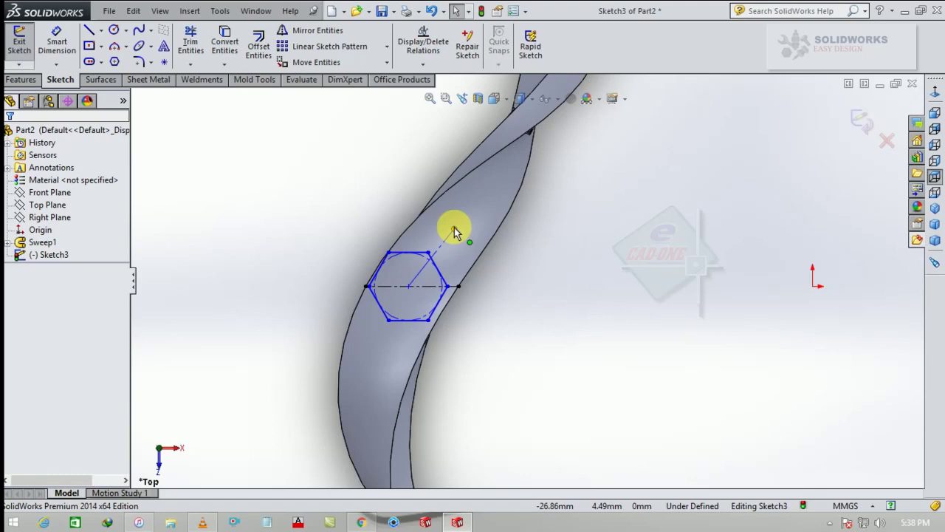
- Dimension the angle between the horizontal construction line's outer end and the slanted construction line as 125°
click(56, 42)
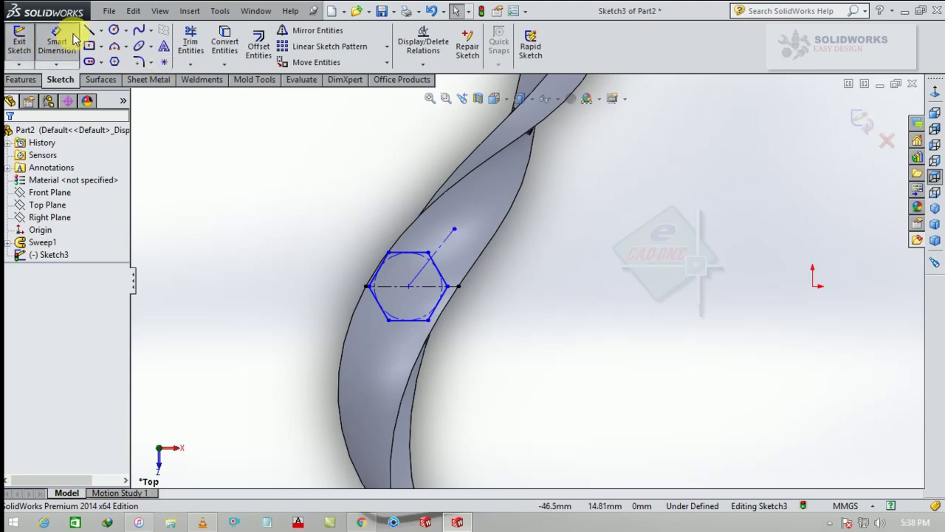
click(387, 285)
click(439, 246)
click(364, 215)
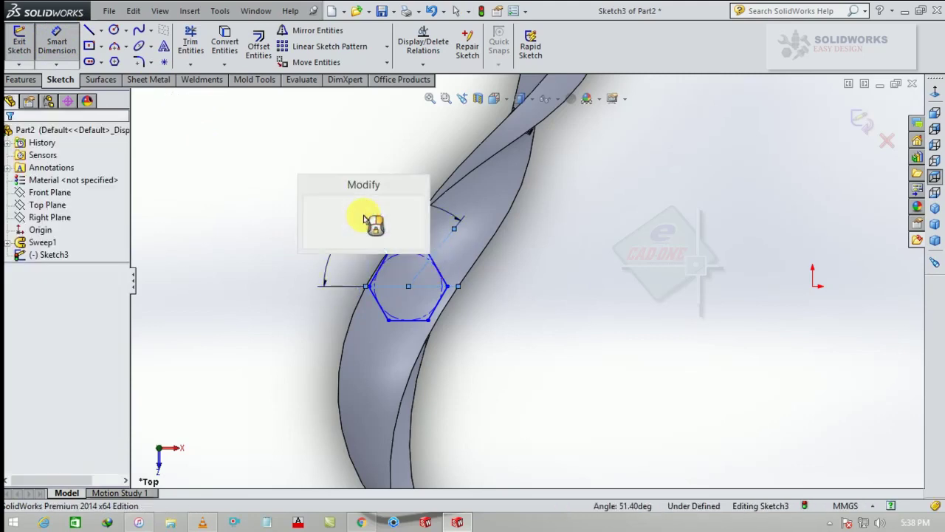
text(12)
key(Return)
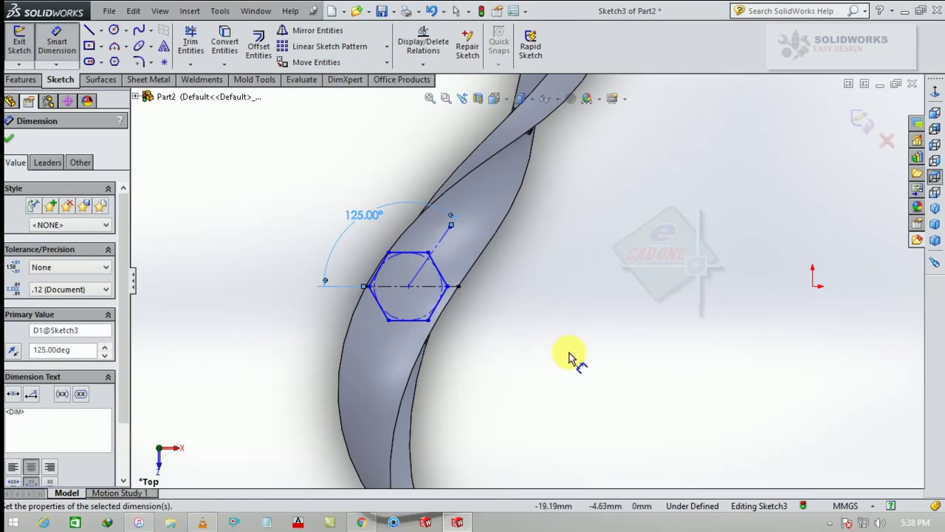
- Dimension the distance between the hexagon's upper and lower sides as 3.5 mm
scroll(561, 332, down, 5)
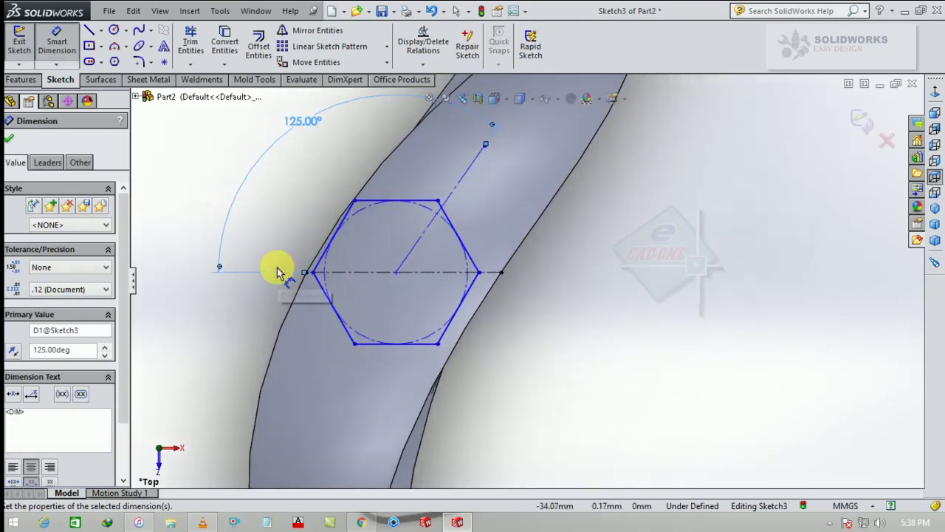
click(400, 201)
click(412, 343)
click(557, 264)
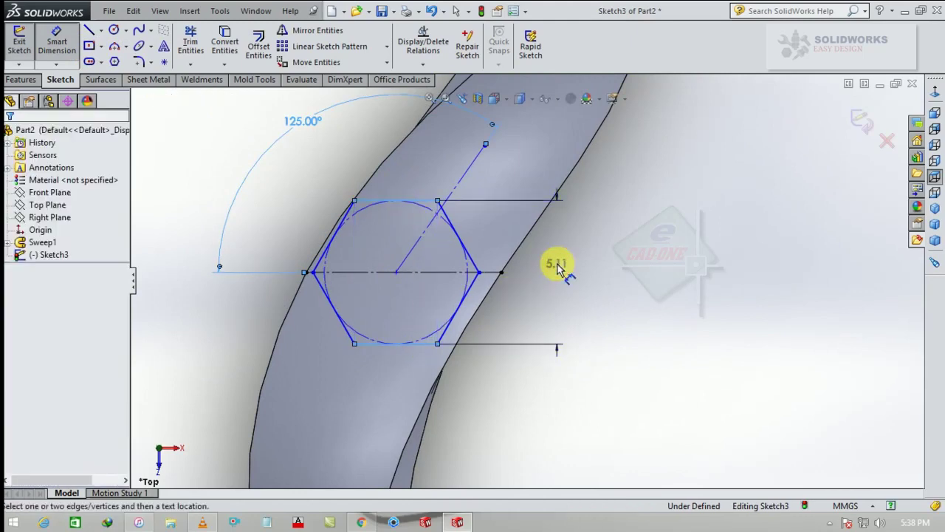
text(3.5)
key(Return)
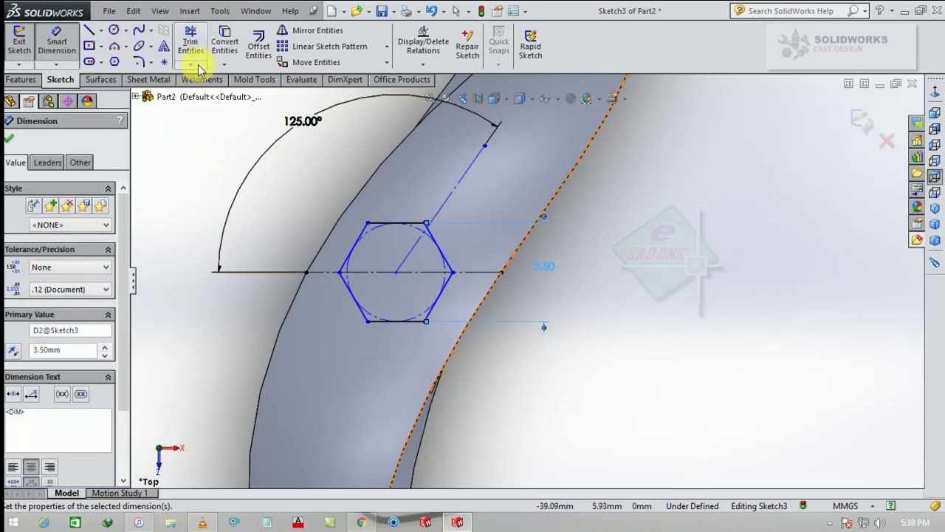
click(13, 142)
- Round all six corners of the hexagon with 0.5 mm sketch fillets
click(139, 62)
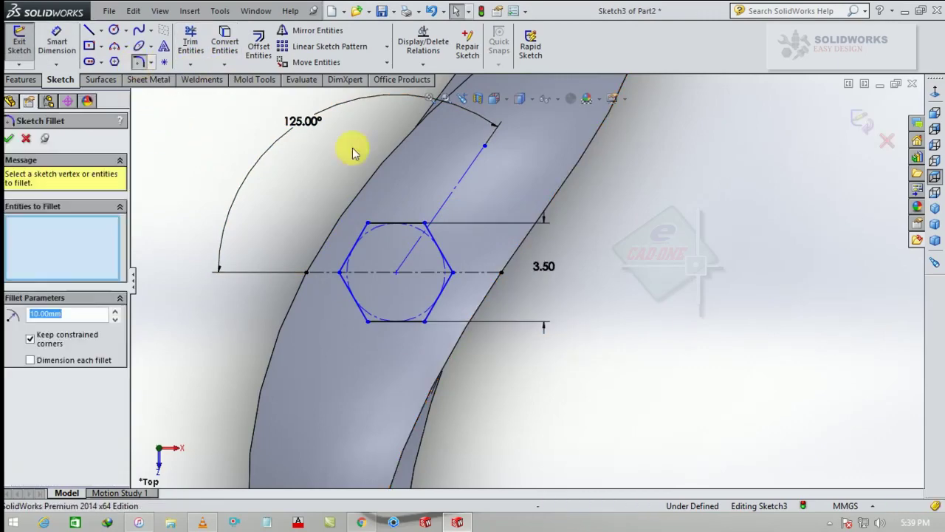
scroll(418, 263, down, 5)
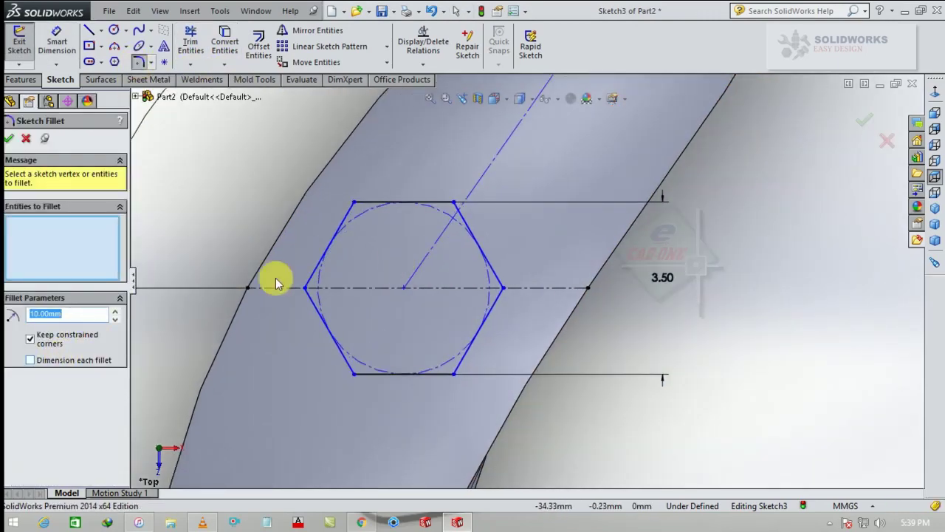
click(394, 206)
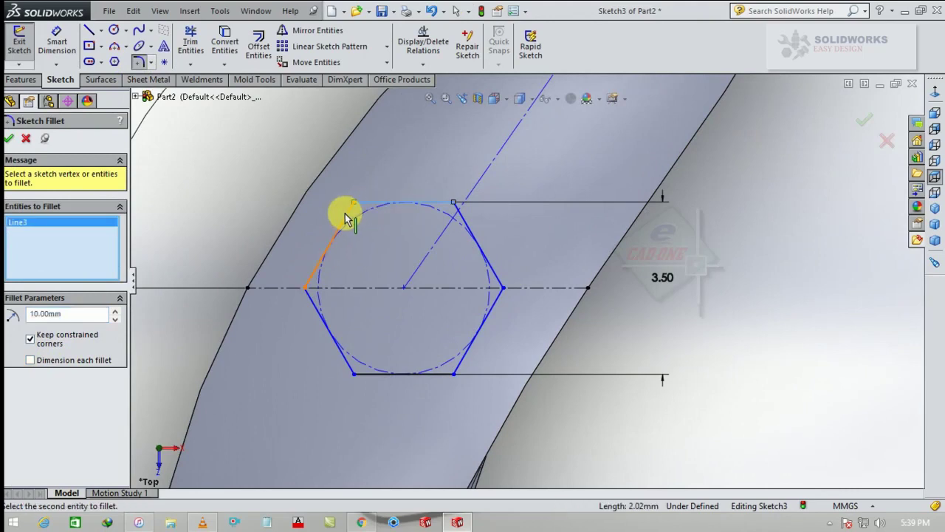
click(345, 215)
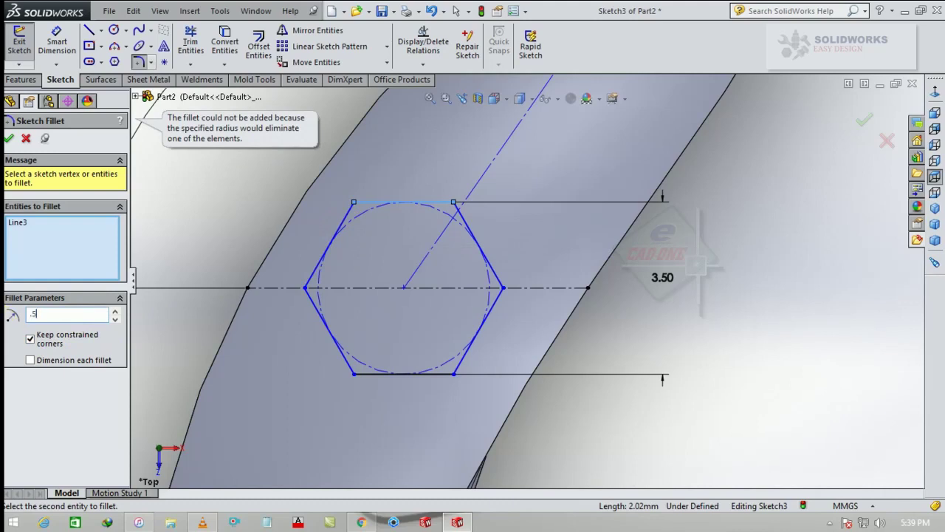
click(350, 208)
click(319, 313)
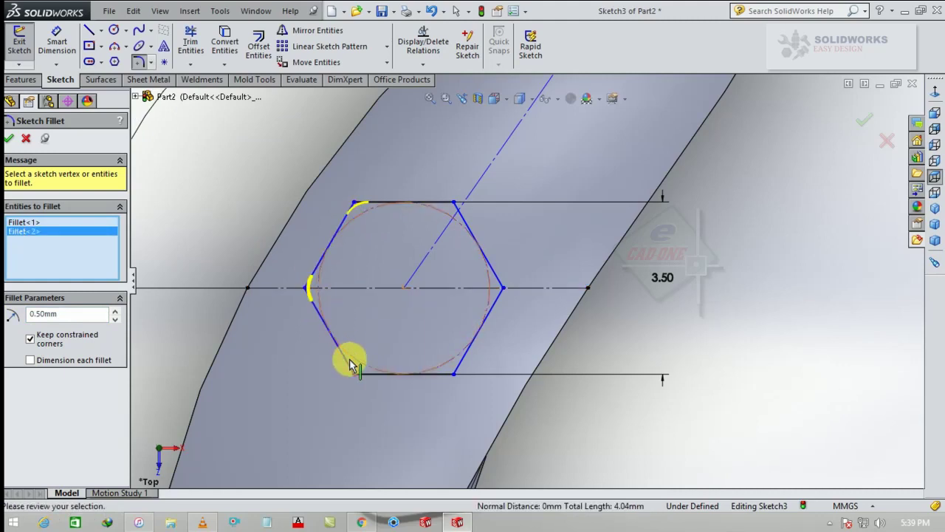
click(369, 374)
click(368, 375)
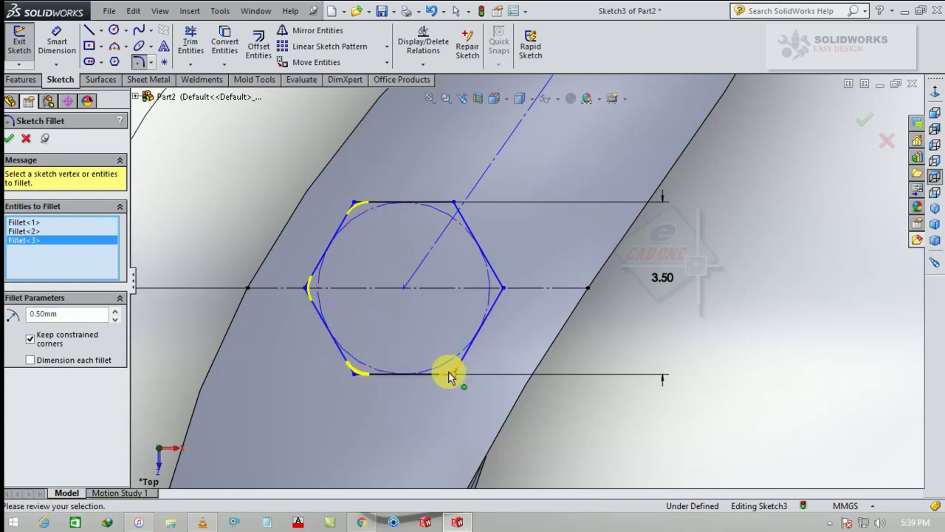
click(450, 374)
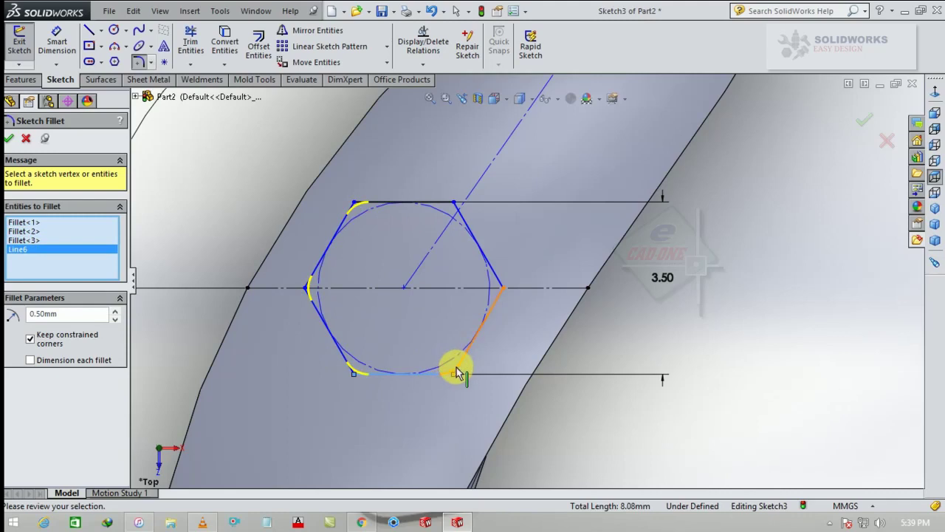
click(496, 276)
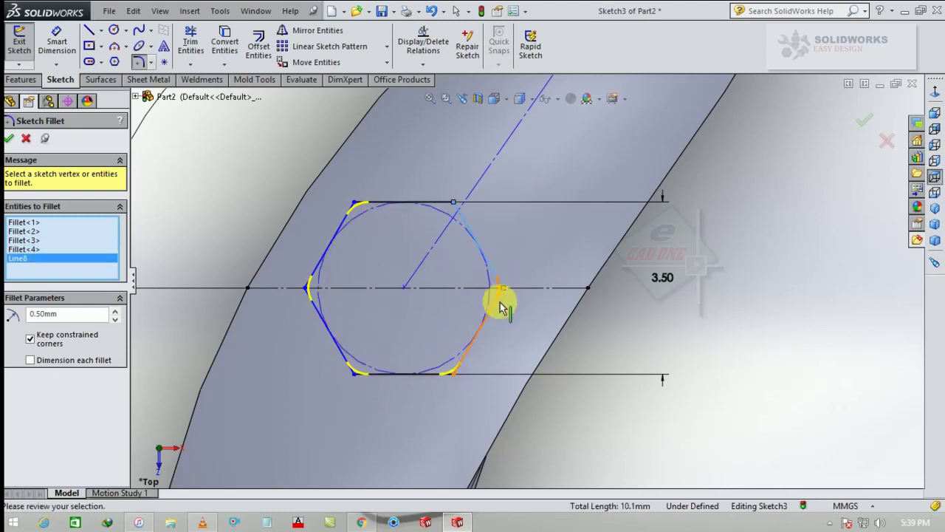
click(453, 204)
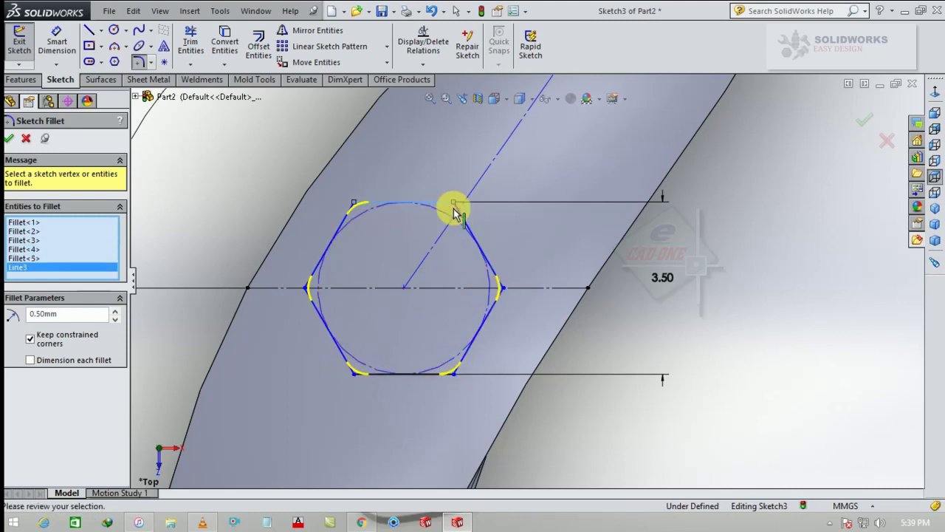
click(8, 138)
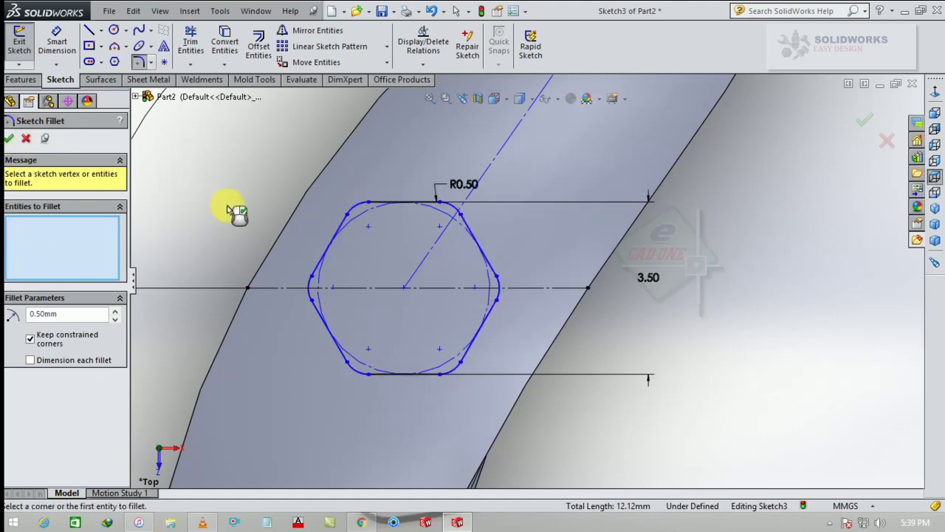
key(z)
click(9, 139)
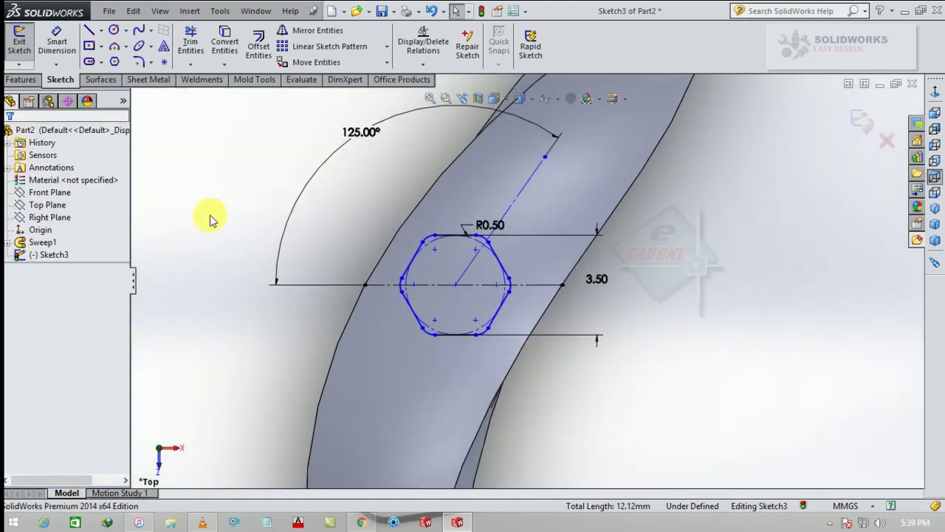
- Exit the hexagon sketch and show the ring in the isometric view
key(z)
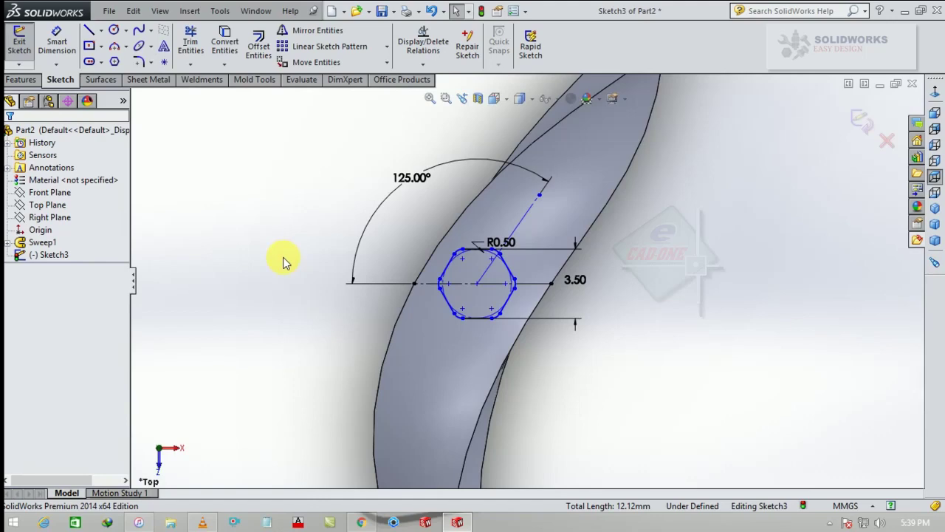
click(862, 122)
click(935, 208)
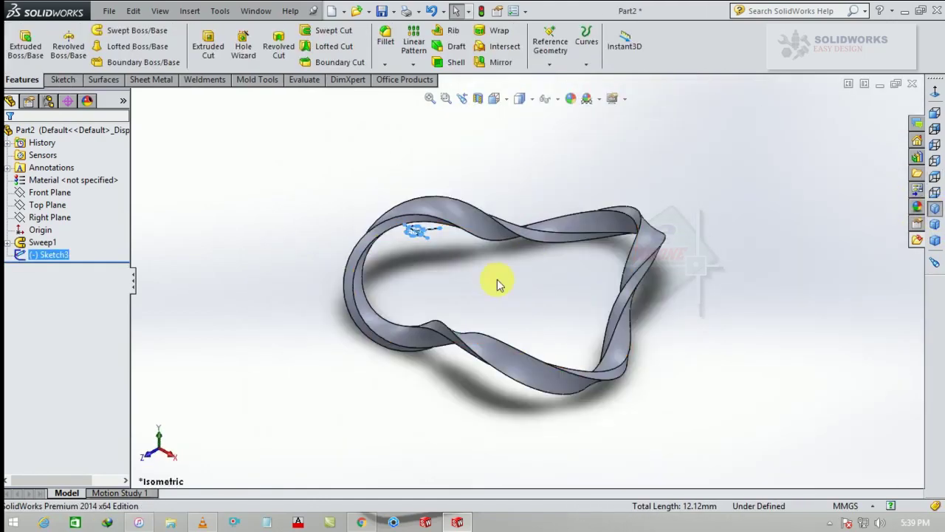
- Create an offset surface 1 mm from the ring's upper twisted face, with the direction flipped into the band
scroll(447, 207, down, 5)
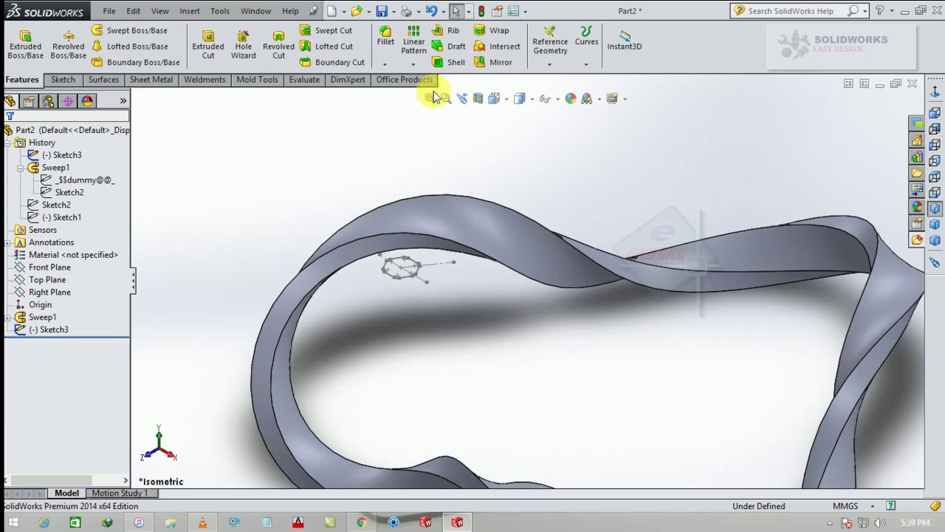
click(104, 80)
click(292, 45)
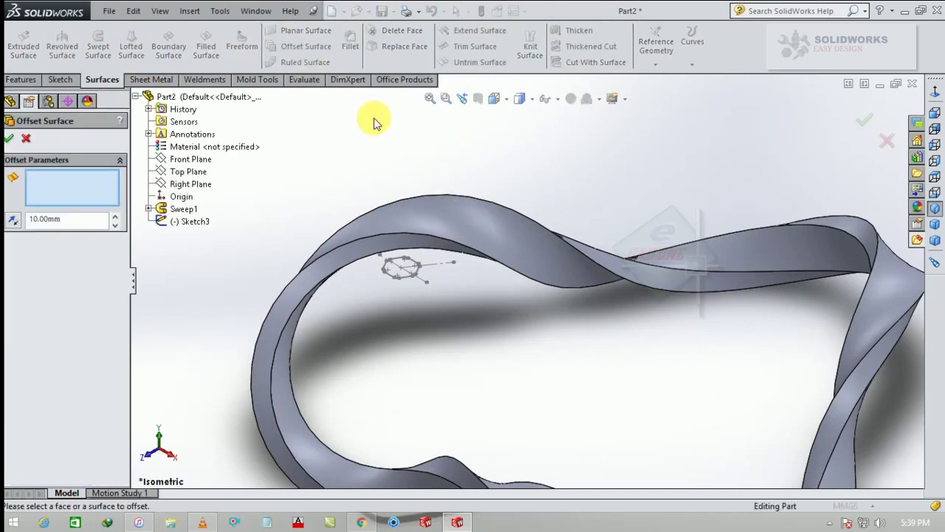
click(443, 221)
click(13, 220)
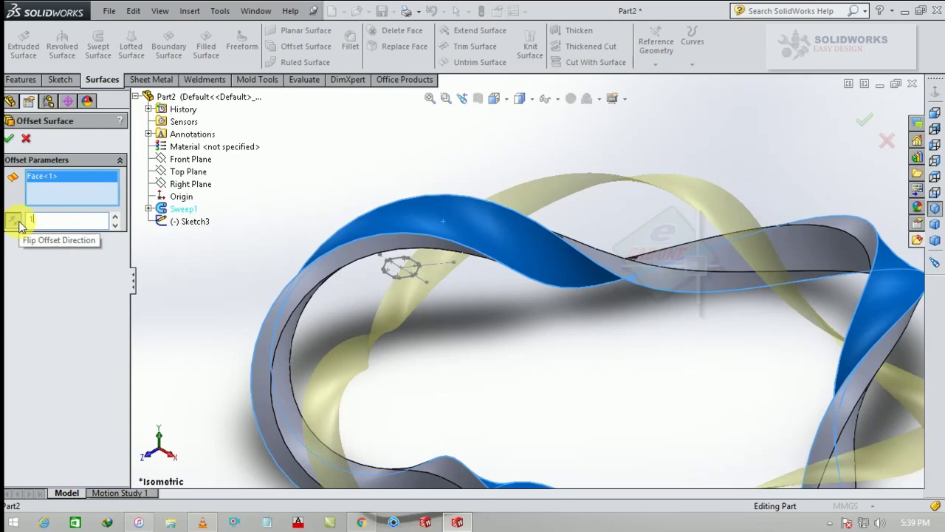
key(Return)
click(9, 138)
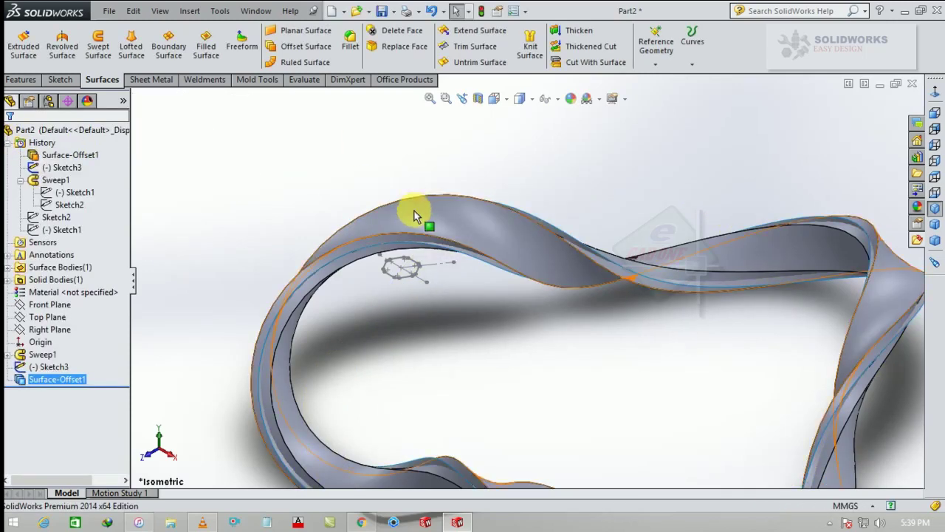
- Set up an extruded cut from the rounded hexagon sketch, starting at a 20 mm offset from the sketch plane
click(19, 79)
click(206, 44)
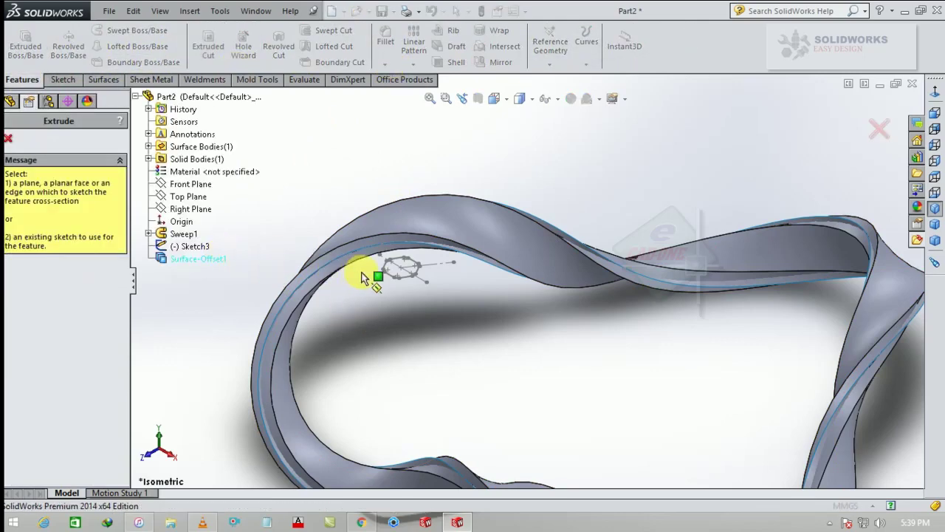
click(398, 271)
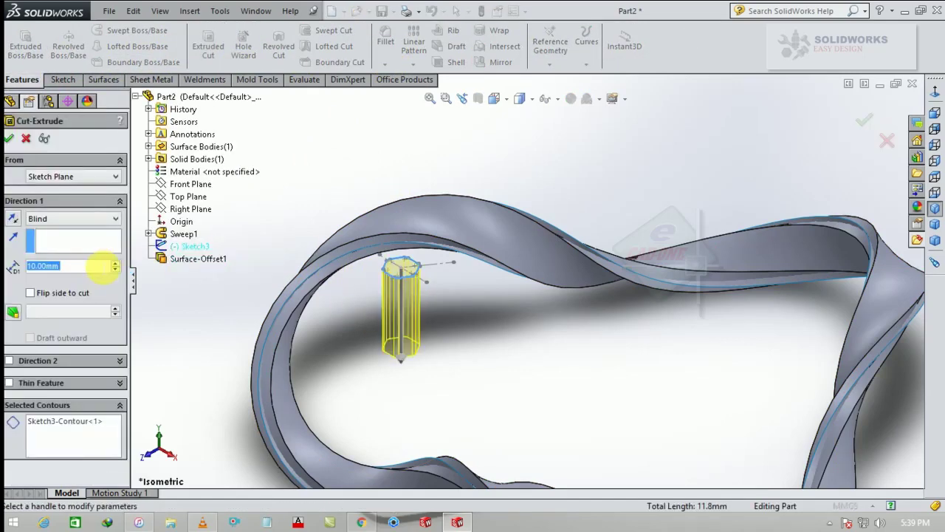
click(95, 219)
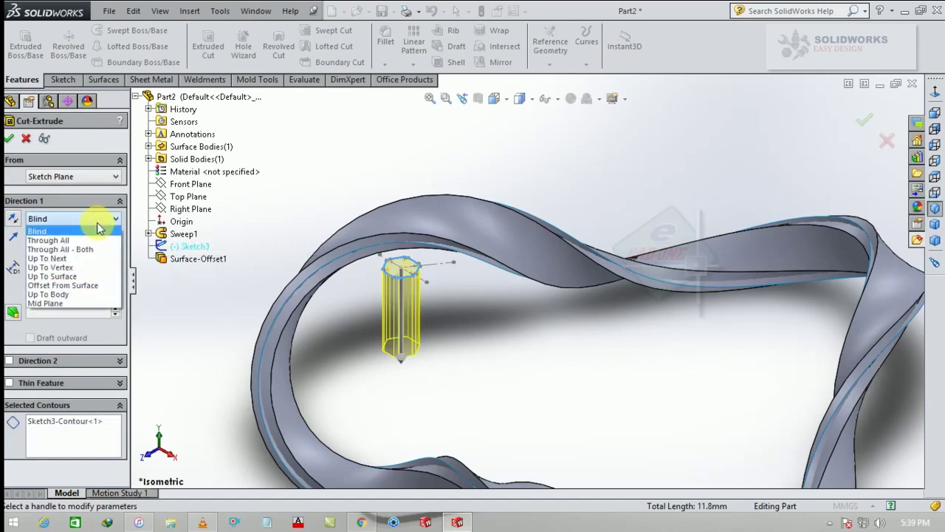
click(86, 183)
click(87, 179)
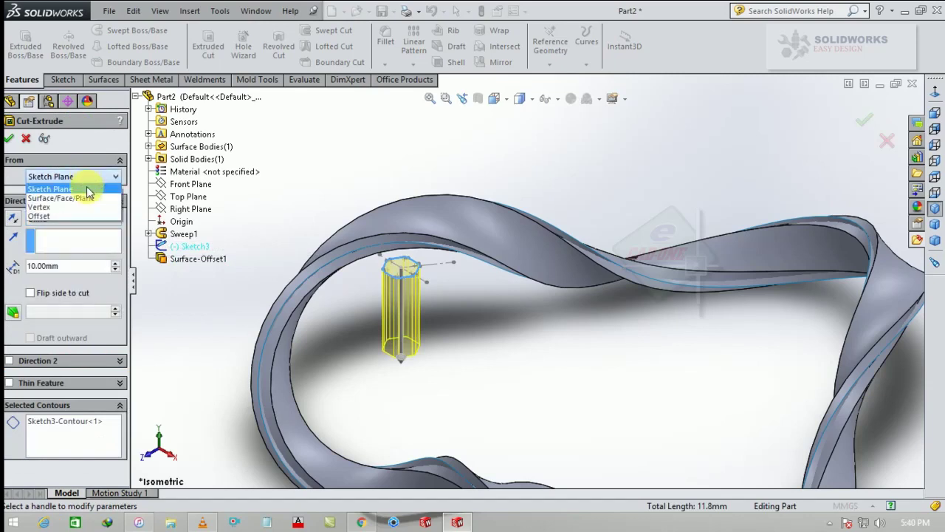
click(53, 216)
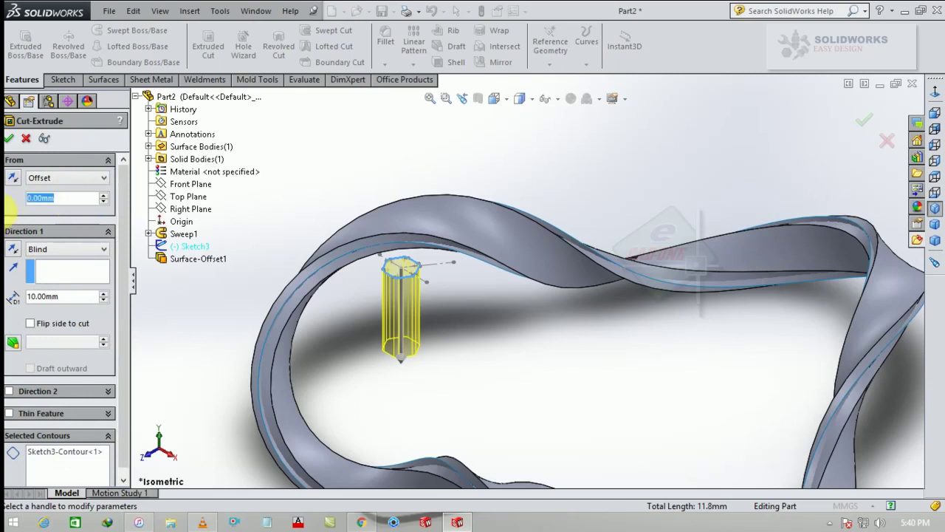
text(20)
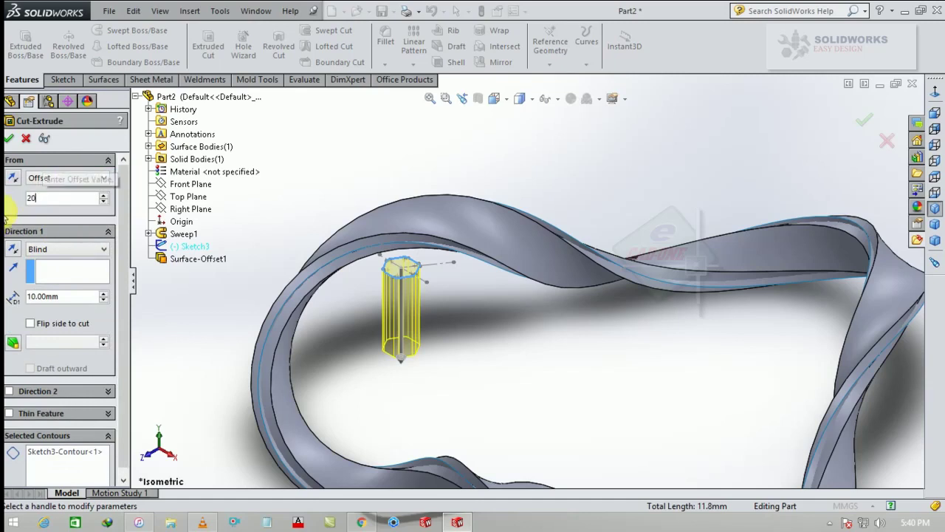
key(Return)
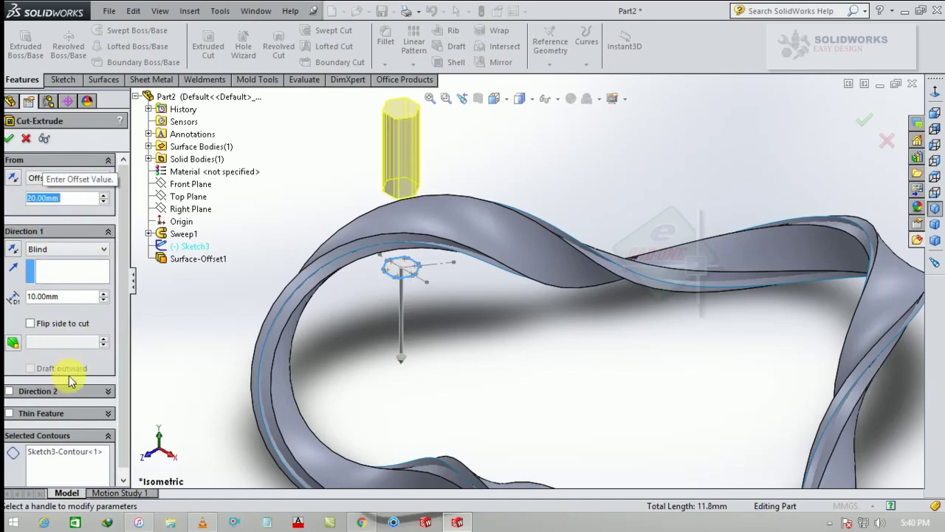
- End the hexagonal cut with Up To Surface at the offset surface and complete the feature
click(71, 250)
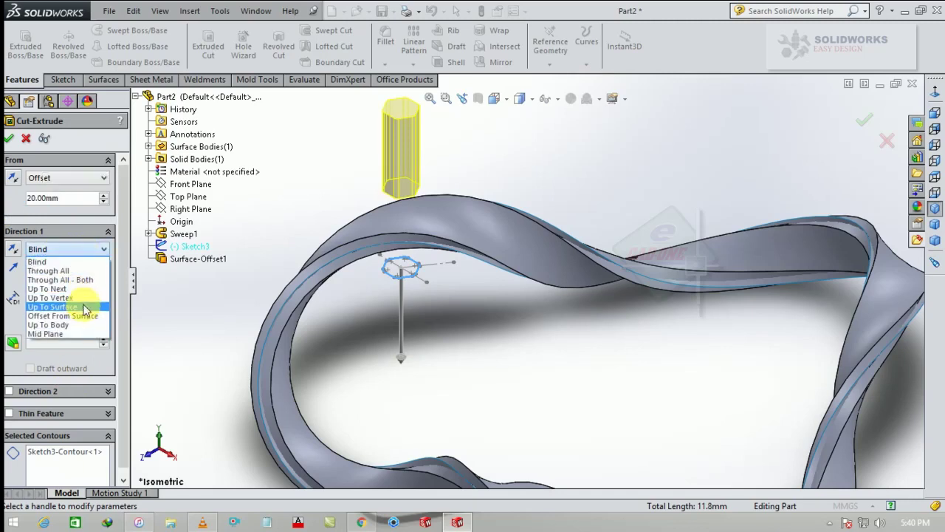
click(83, 307)
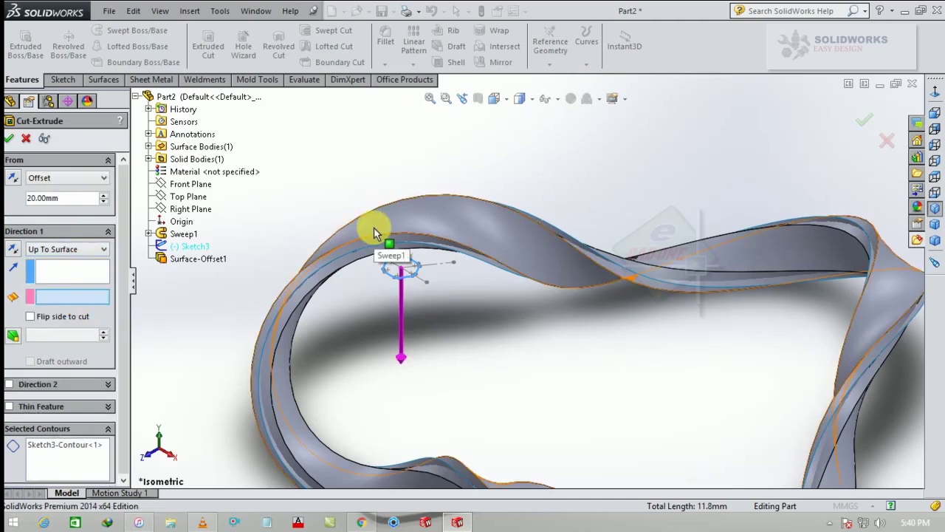
click(435, 250)
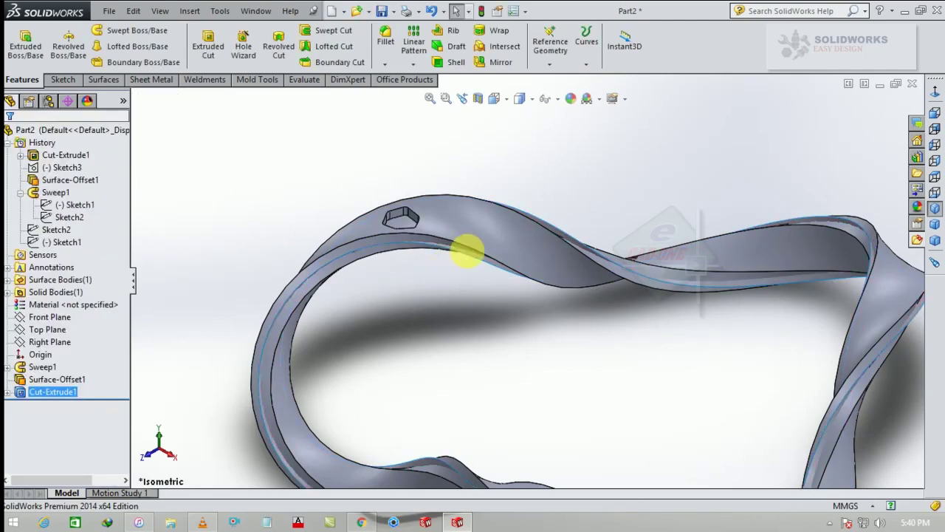
- Hide the offset surface body inside the twisted band
click(481, 258)
click(521, 218)
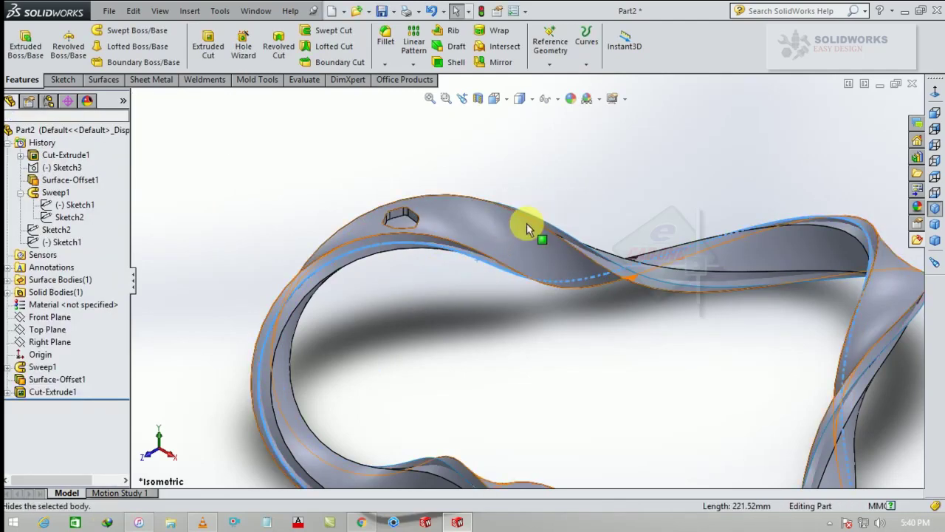
scroll(411, 222, down, 5)
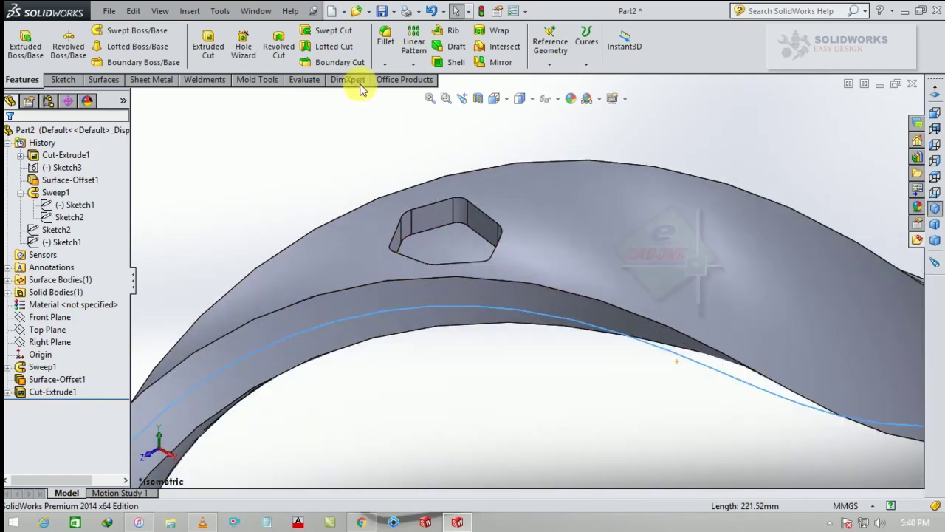
- Fillet the floor edge loop of the hexagonal pocket with a 0.5 mm constant radius
click(386, 37)
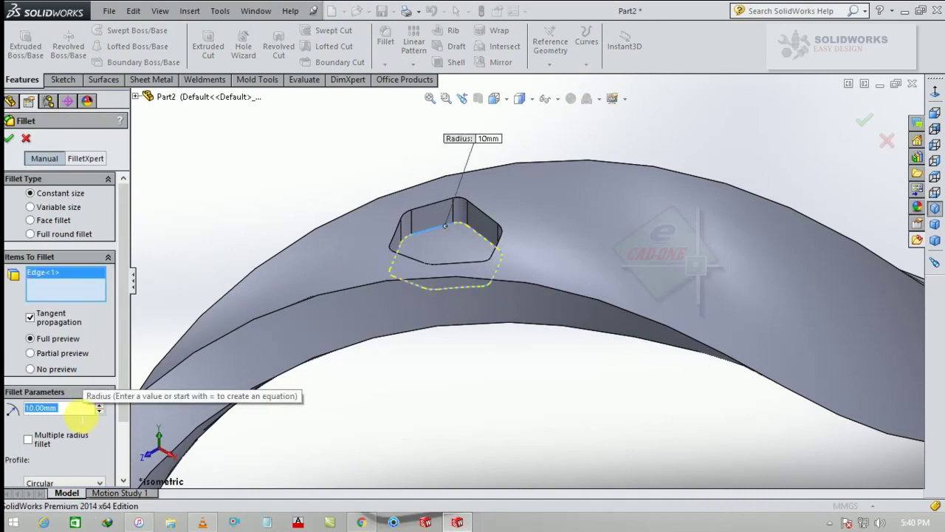
text(0.5)
key(Return)
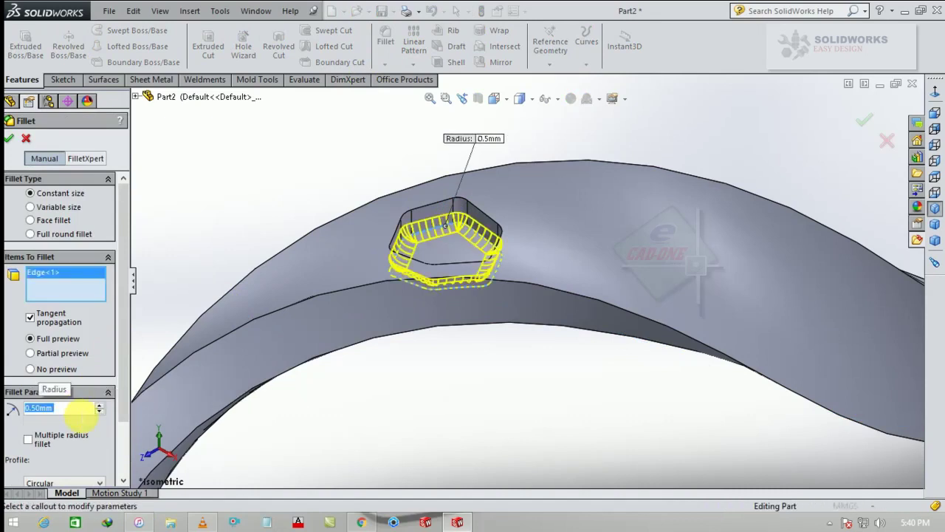
click(15, 141)
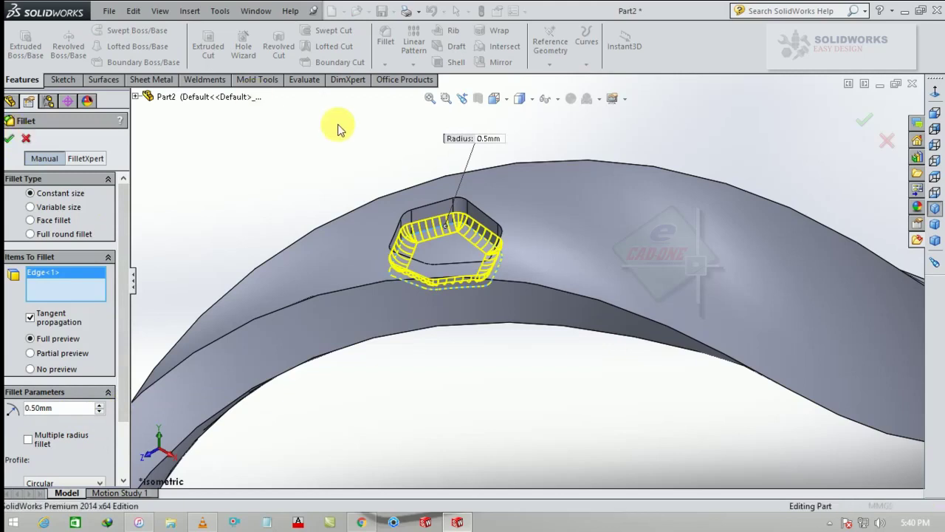
- Fillet the upper rim of the hexagonal pocket with a 0.25 mm constant radius
click(386, 40)
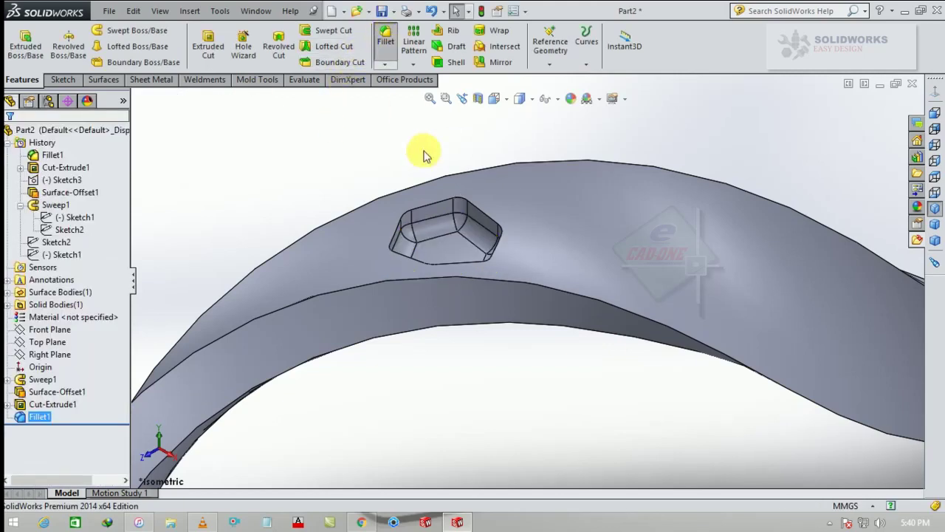
click(435, 209)
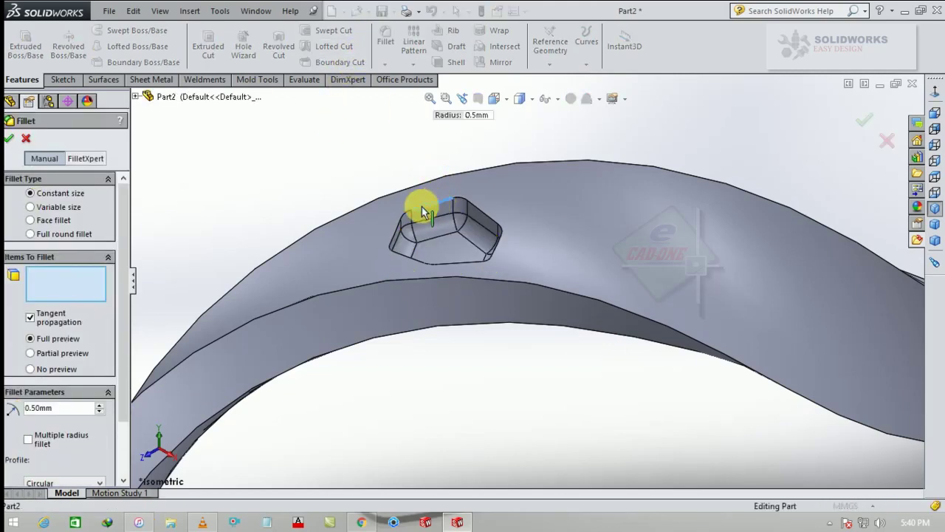
click(72, 413)
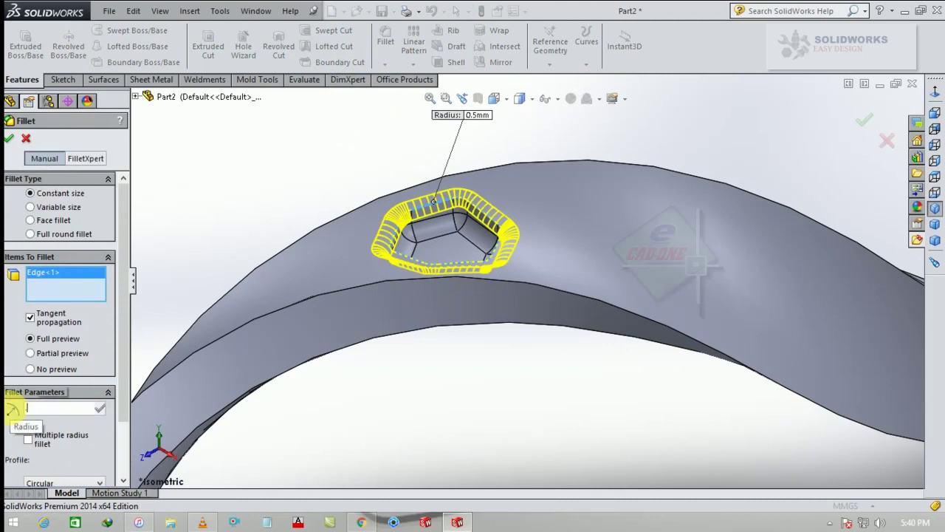
text(.25)
key(Return)
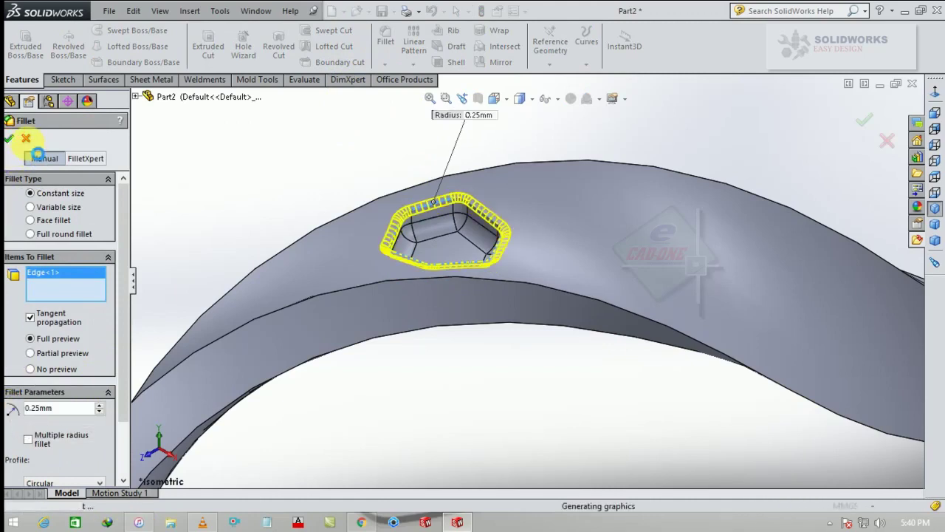
click(26, 140)
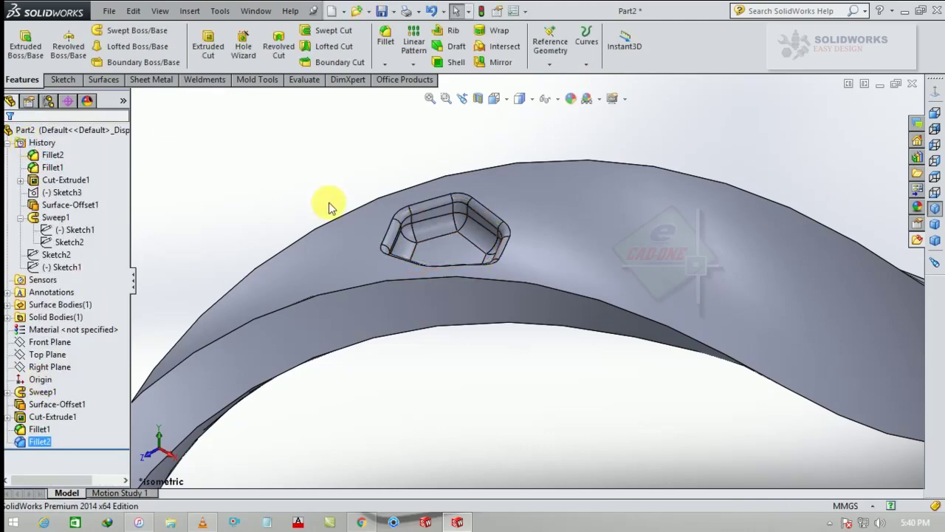
- Display the model shaded without edges and apply the Plain White scene
scroll(350, 228, up, 4)
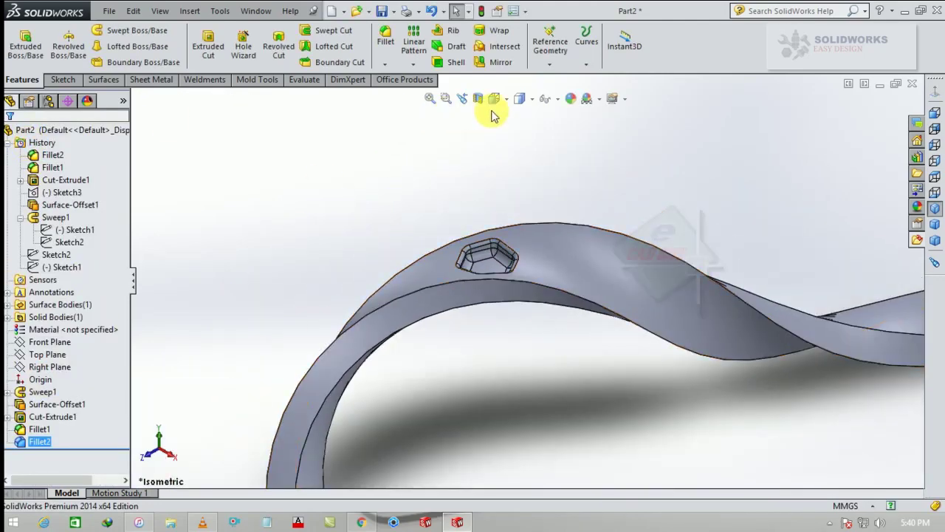
click(520, 99)
click(520, 129)
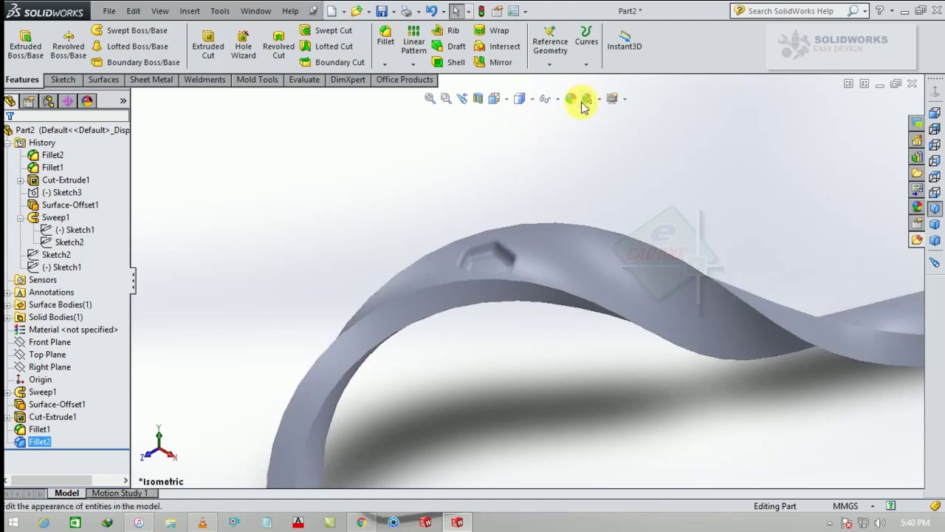
click(601, 99)
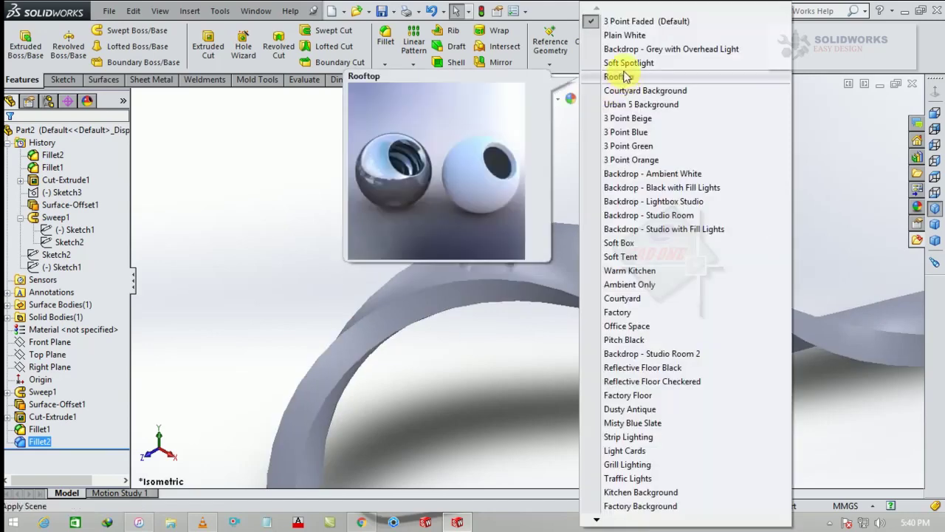
click(627, 34)
scroll(591, 285, up, 2)
scroll(600, 290, down, 3)
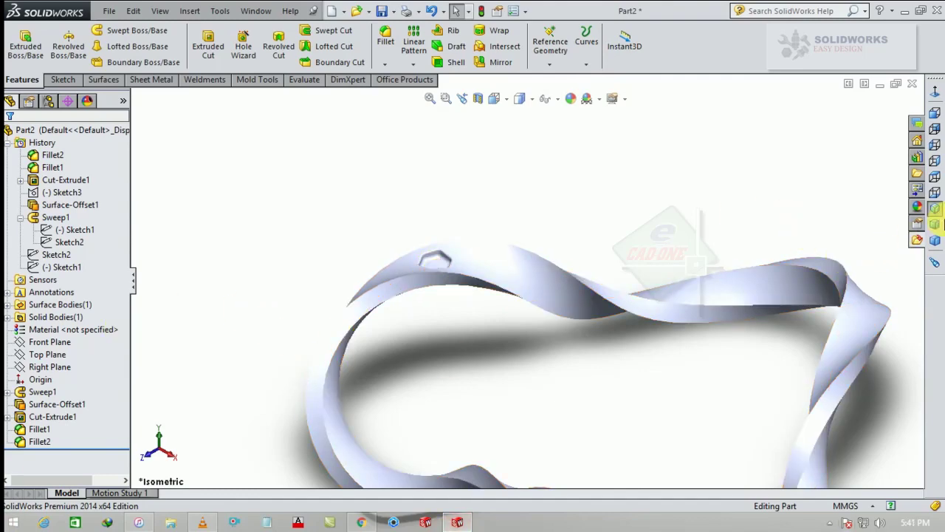
- Set up a Curve Driven Pattern with the hexagonal pocket cut and its two fillets as the features to pattern
click(935, 240)
scroll(443, 211, down, 3)
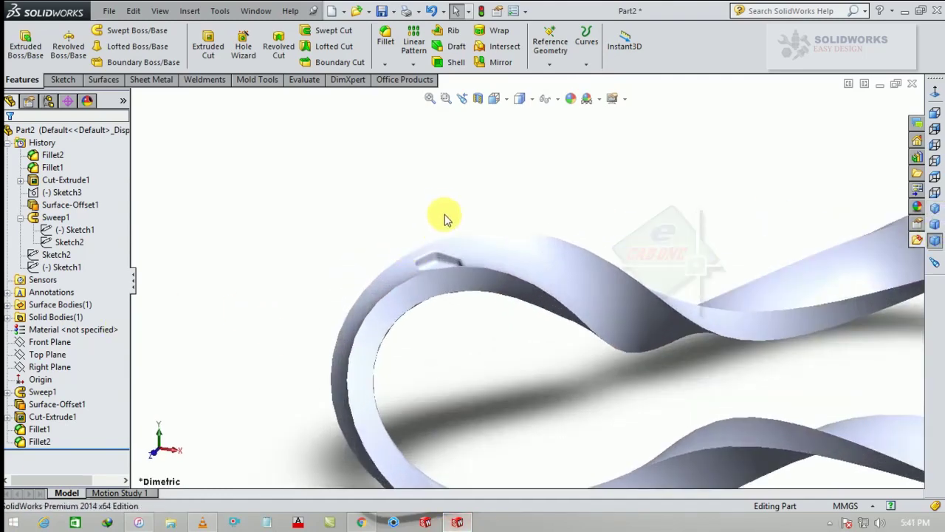
scroll(439, 210, up, 2)
click(407, 68)
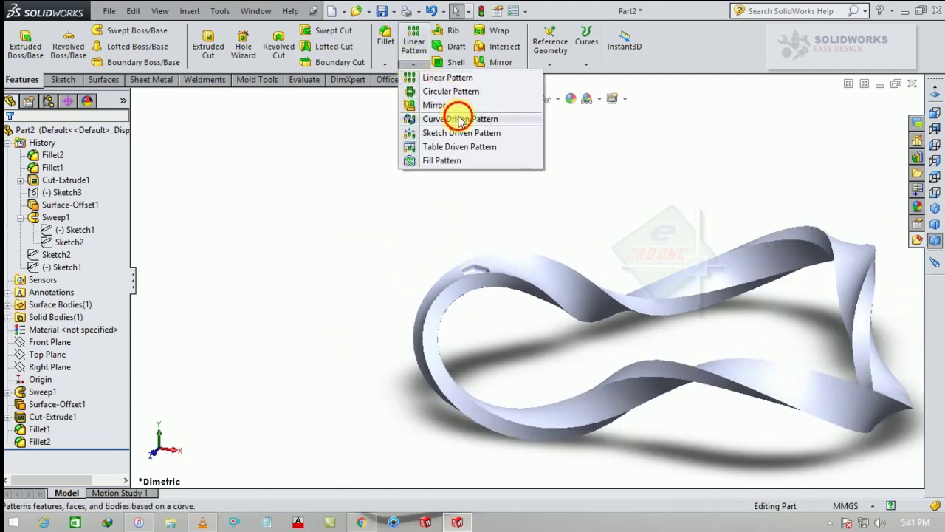
click(458, 117)
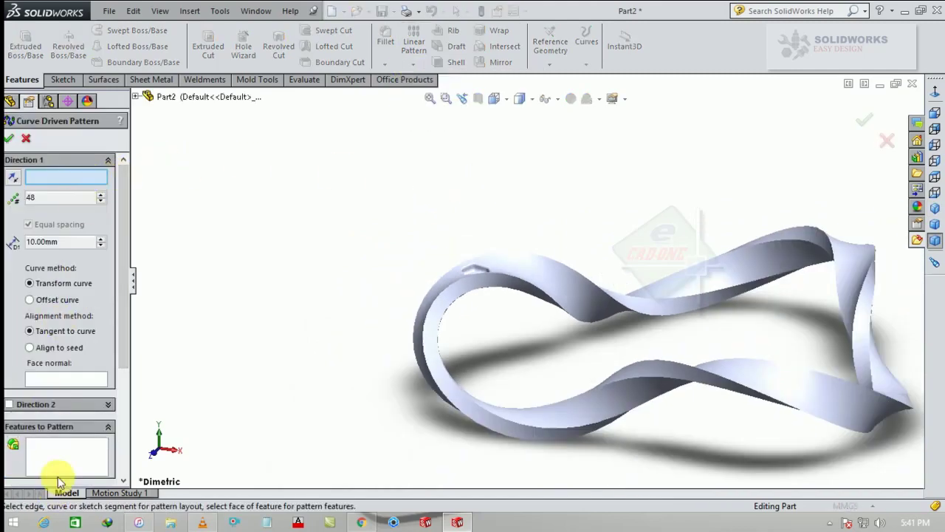
click(69, 455)
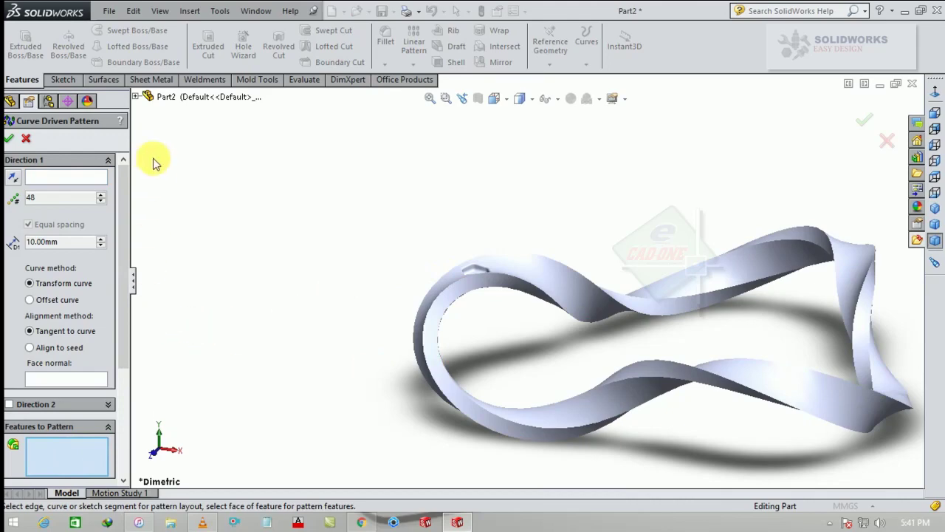
click(136, 97)
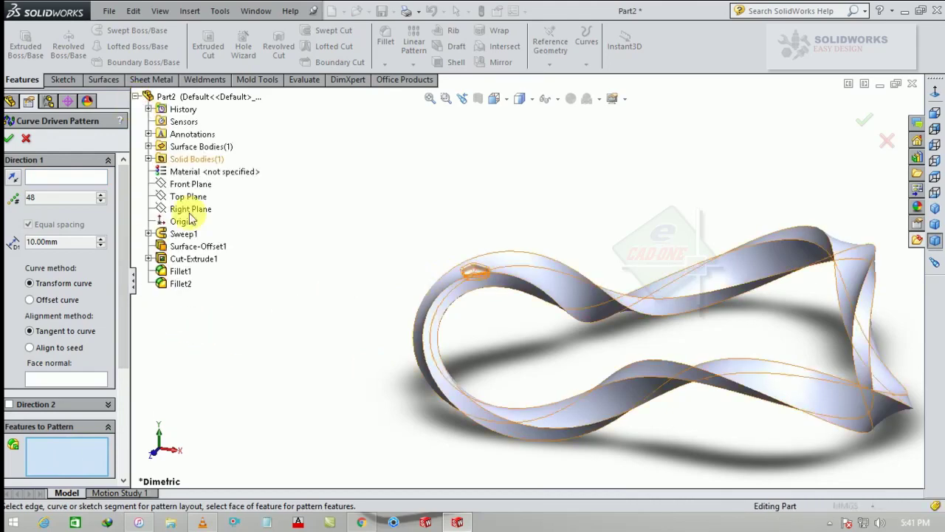
click(187, 259)
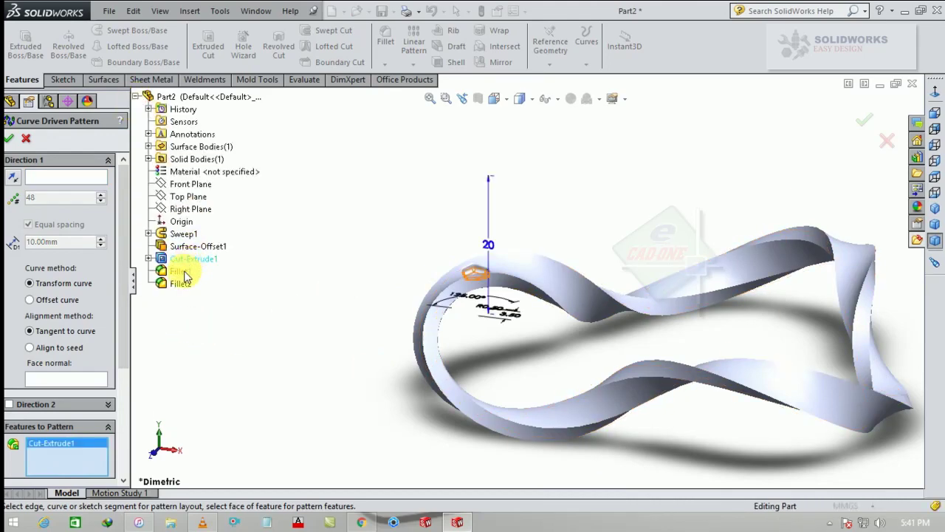
click(185, 274)
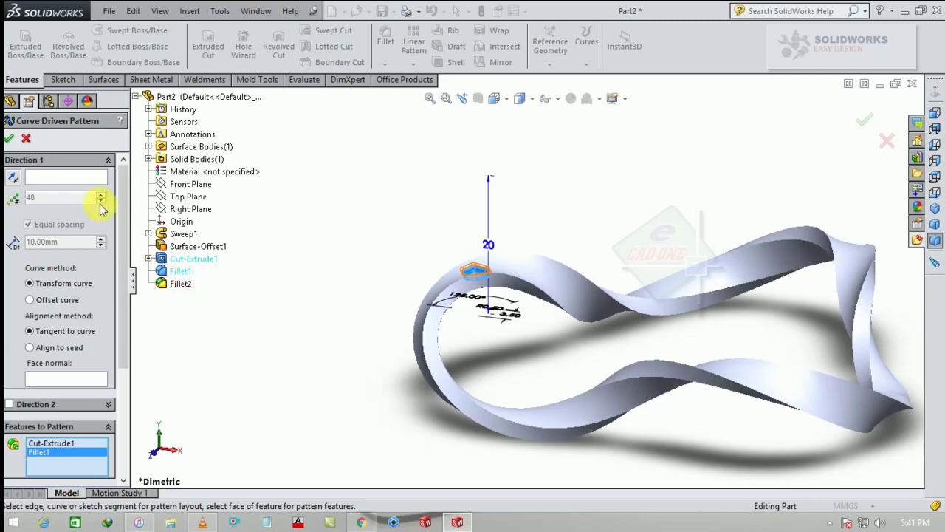
click(175, 286)
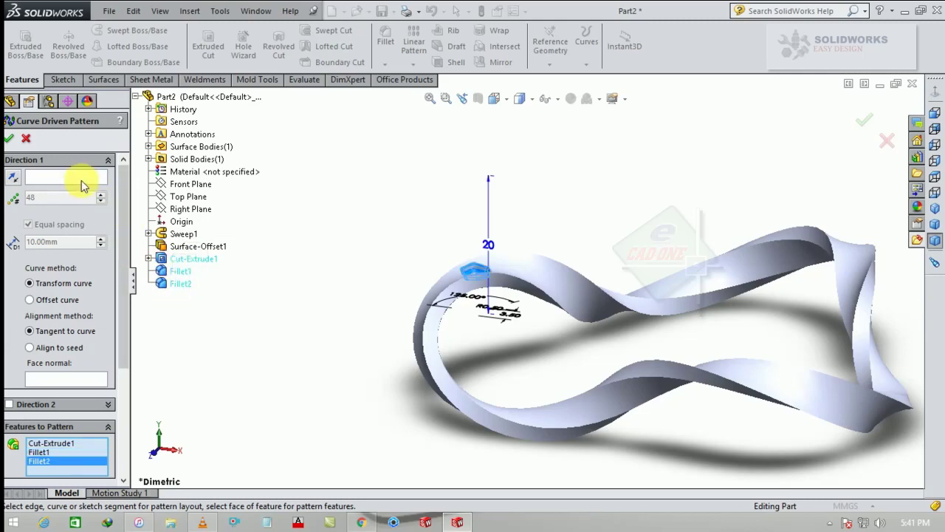
- Pattern the pocket along the ring's twisted edge with 48 equally spaced instances, tangent to the curve and using the pocketed face as face normal
scroll(547, 314, down, 5)
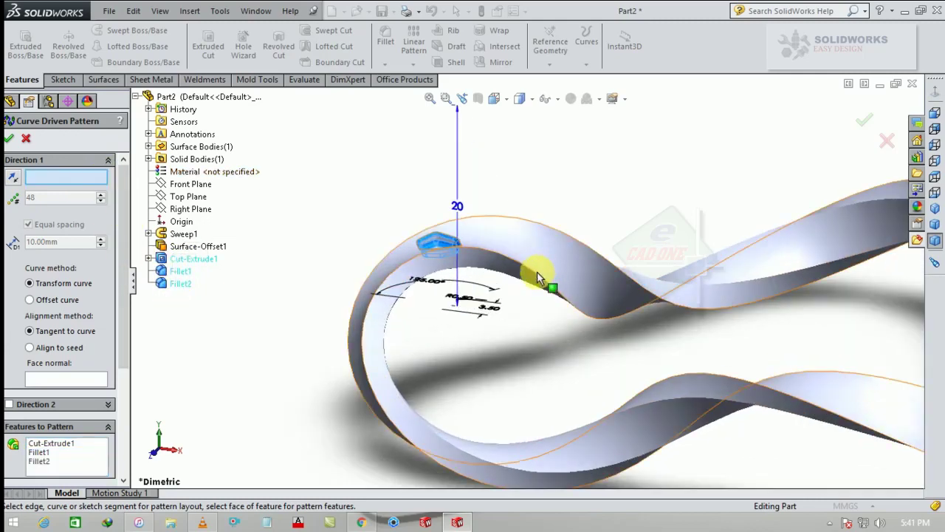
click(538, 279)
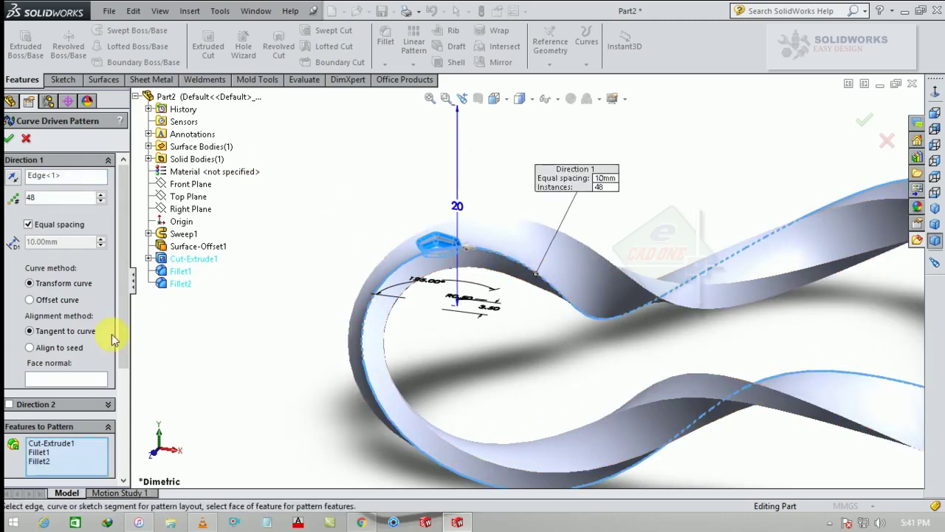
click(64, 379)
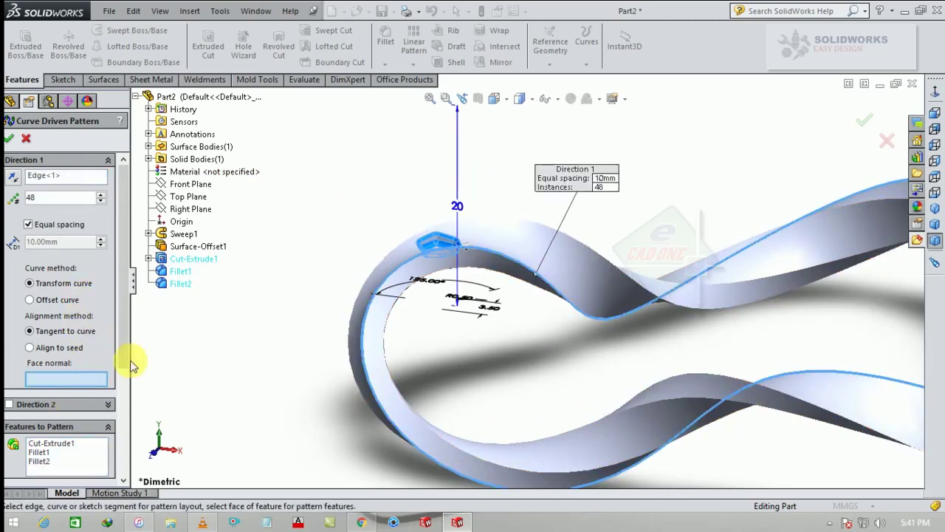
click(511, 241)
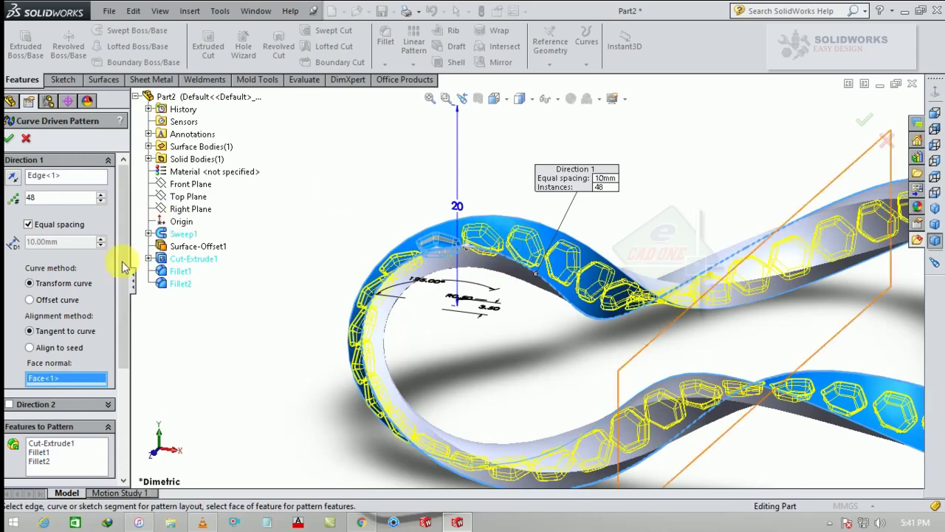
click(9, 138)
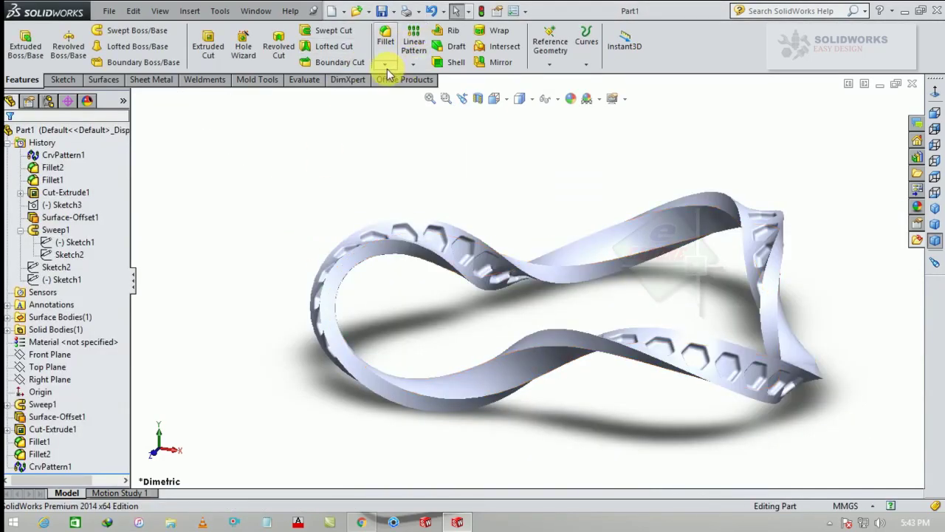
- Fillet the band's long twisted edge beside the pockets with a 0.5 mm constant radius
click(385, 37)
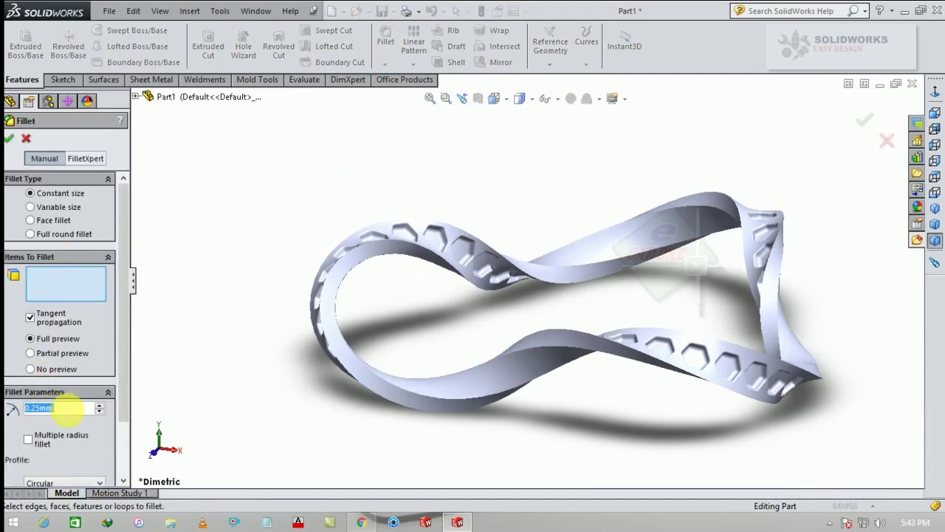
text(0.5)
key(Return)
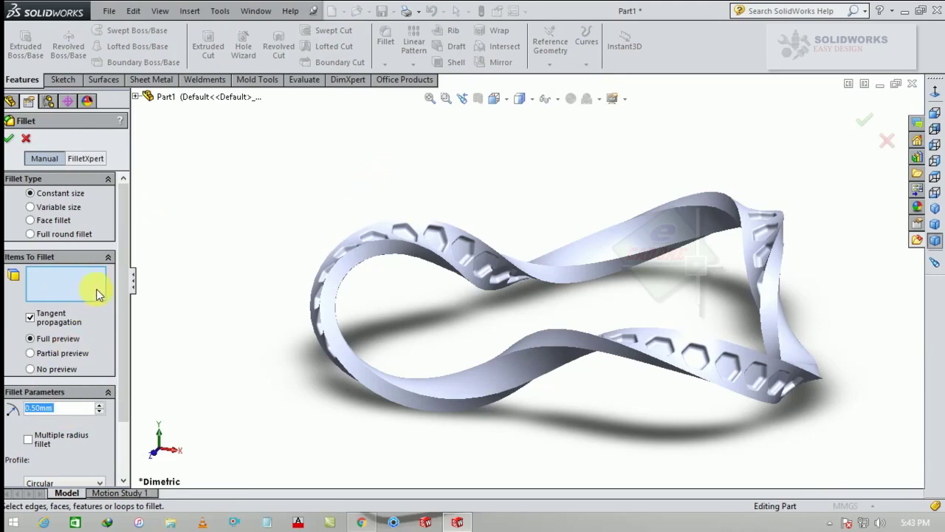
click(435, 255)
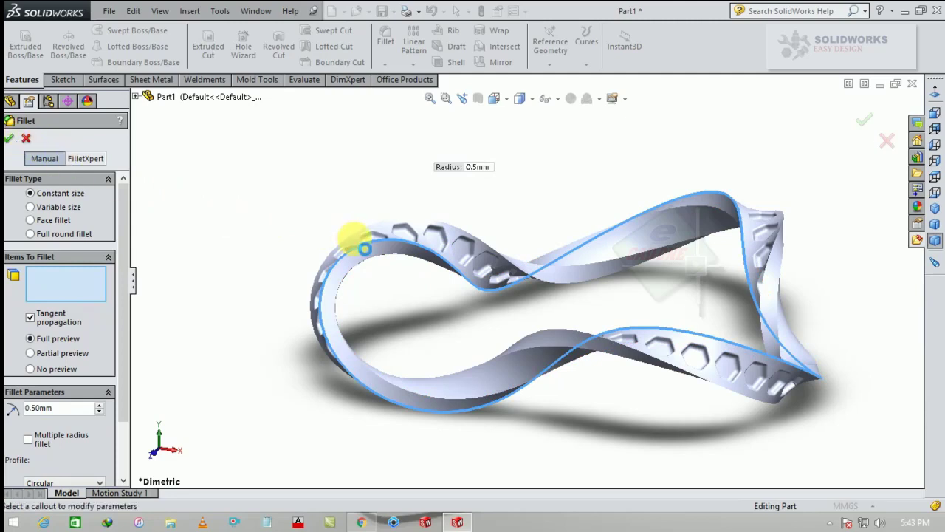
click(382, 249)
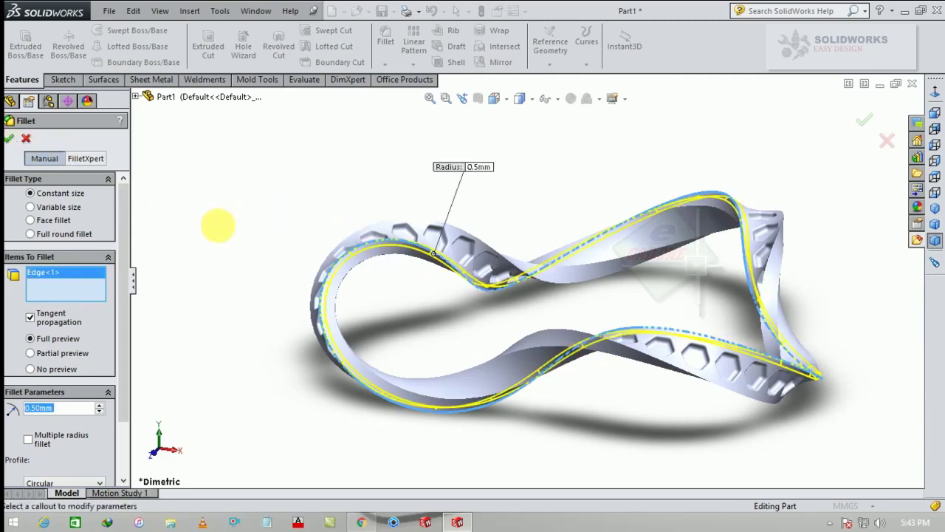
click(11, 142)
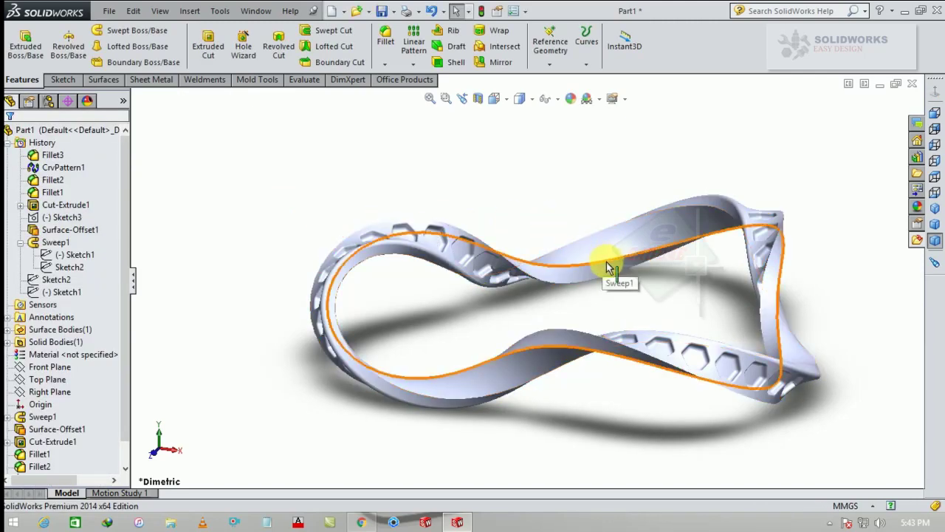
- Fillet the remaining long outline edges of the twisted band with a 0.5 mm radius
click(386, 41)
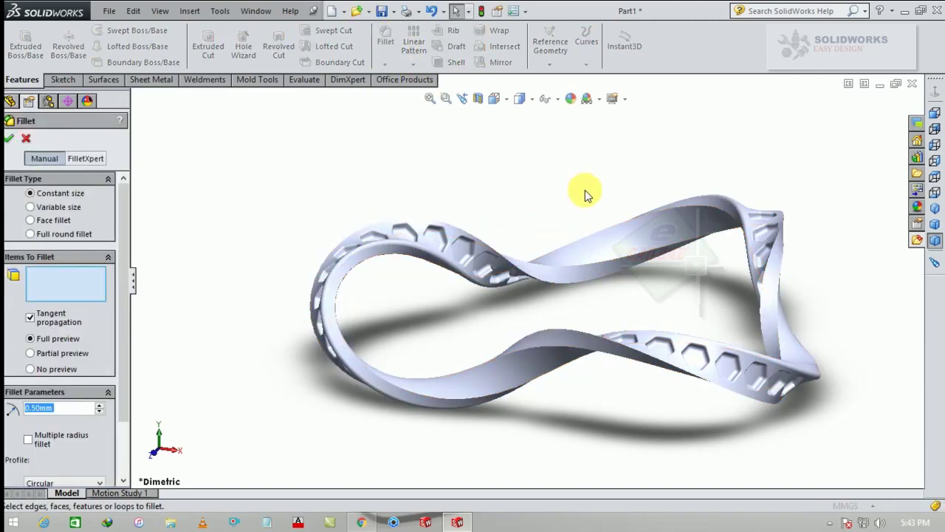
click(628, 257)
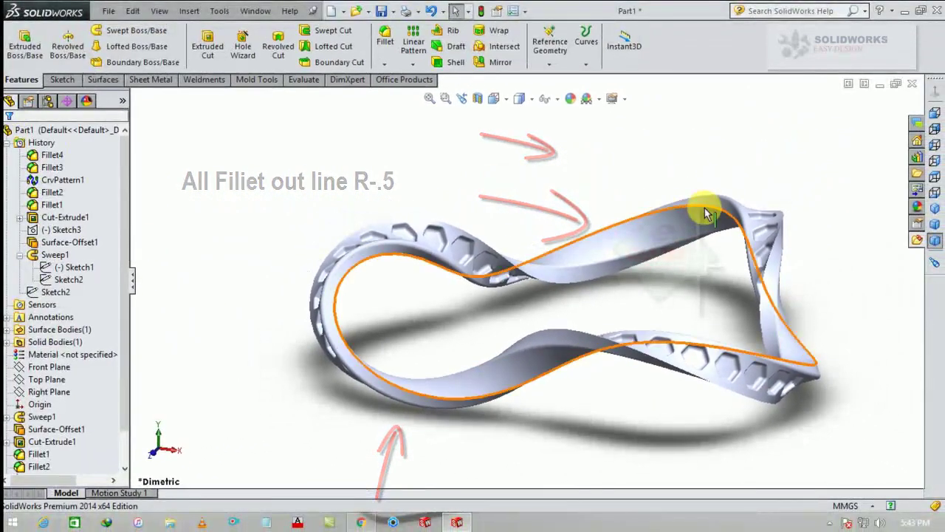
click(706, 213)
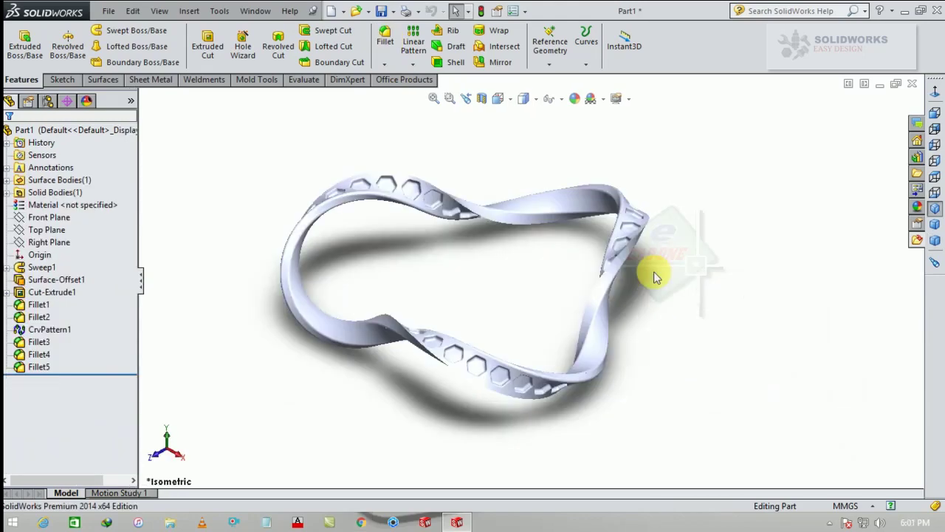
- Create a reference axis at the intersection of the Right Plane and the Front Plane
click(49, 242)
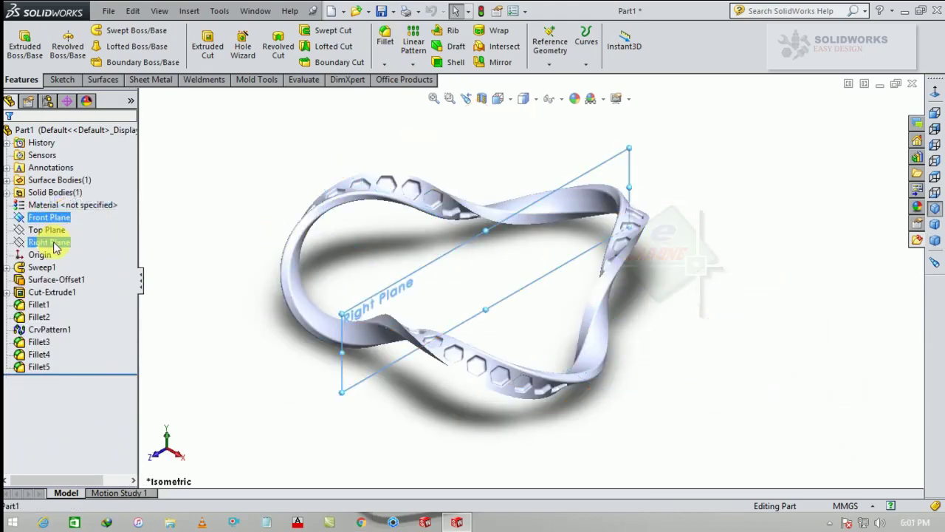
click(550, 63)
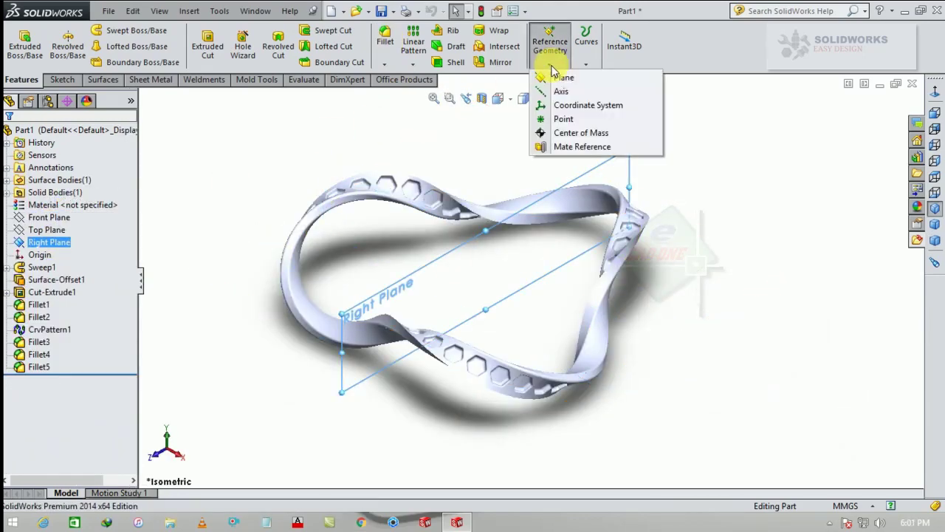
ctrl+click(49, 218)
click(552, 60)
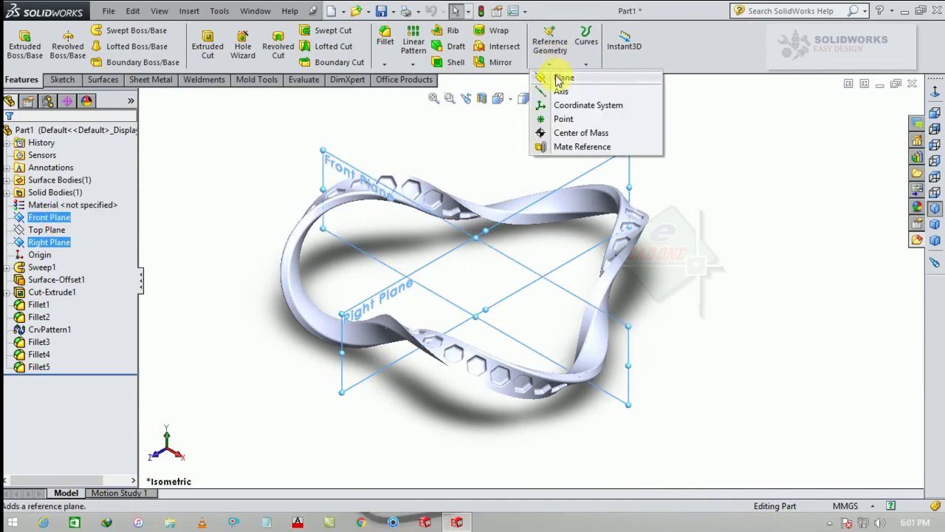
click(561, 91)
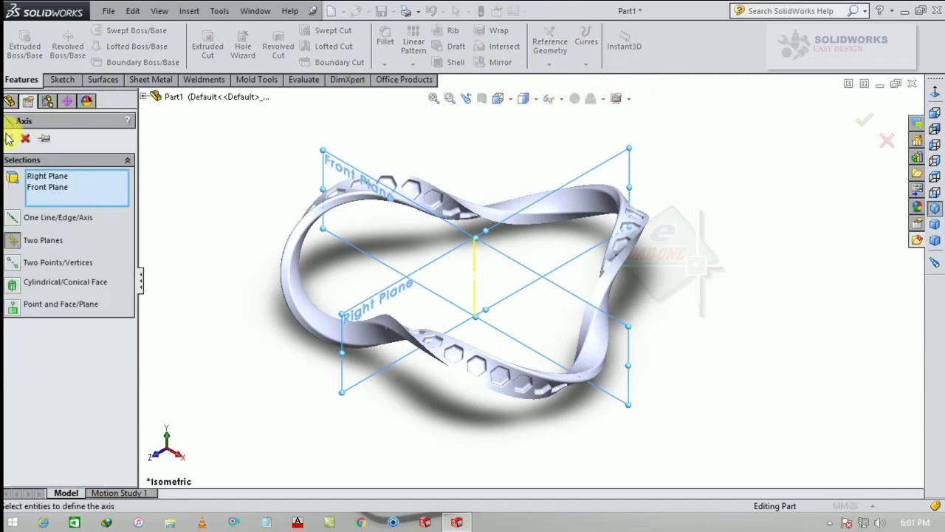
click(8, 138)
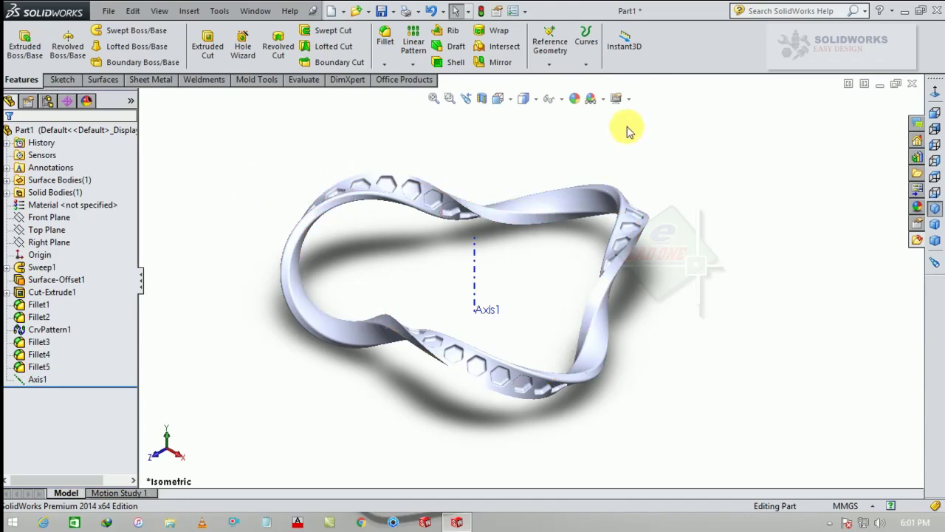
- Apply the 3 Point Faded scene to the model background
click(603, 98)
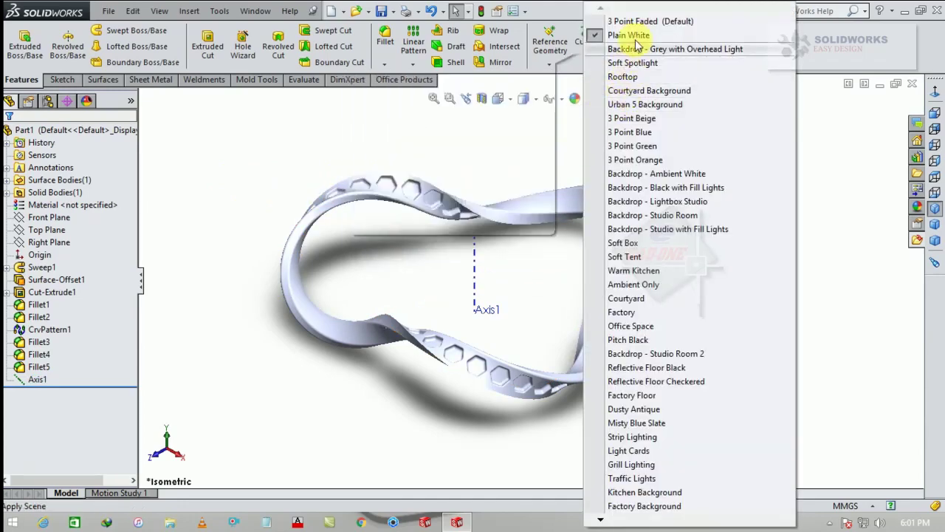
click(620, 22)
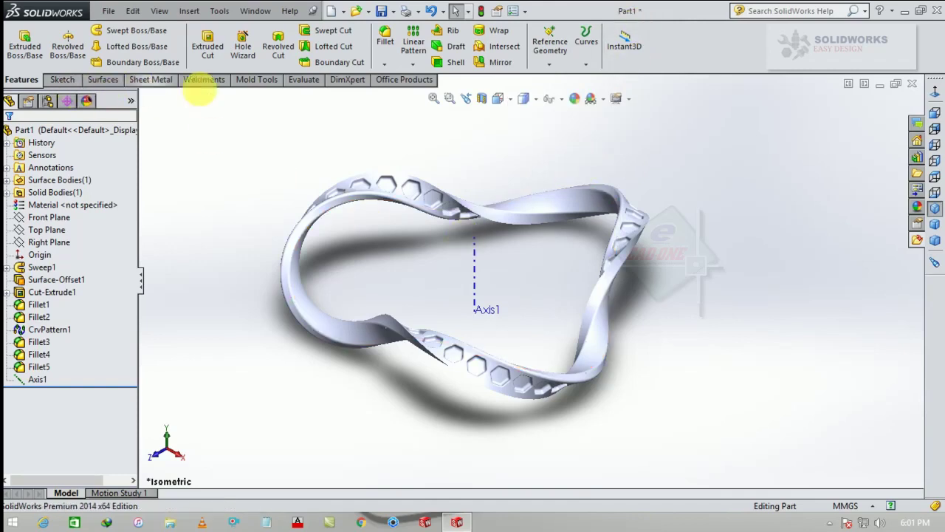
- Set up a Circular Pattern of the twisted band's solid body about the central reference axis
click(412, 66)
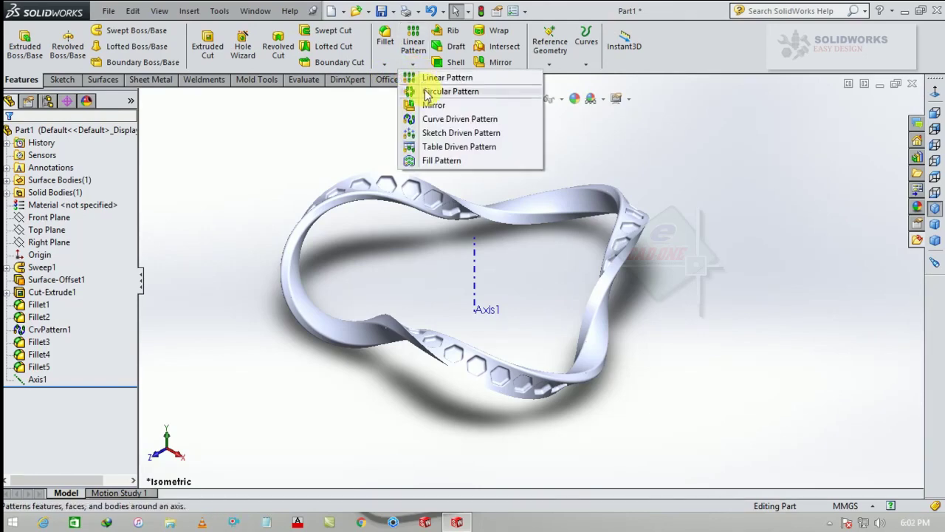
click(425, 93)
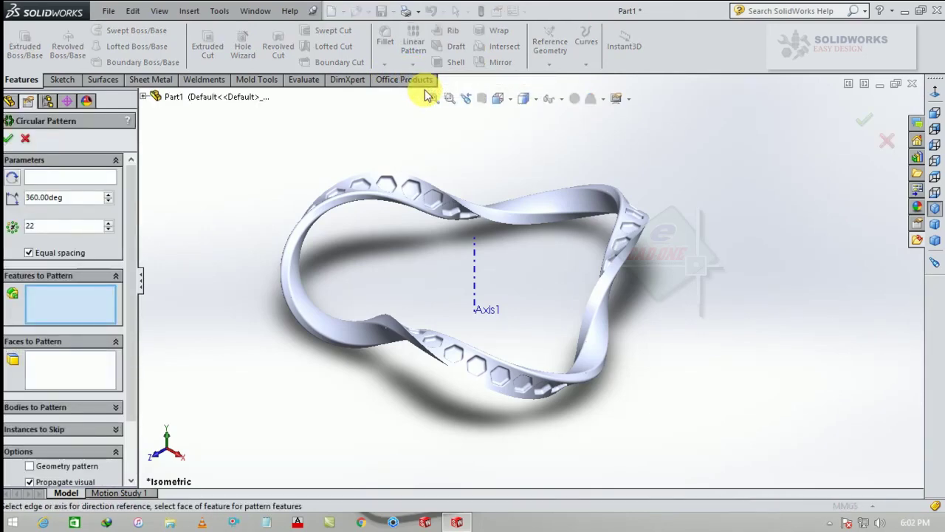
click(47, 178)
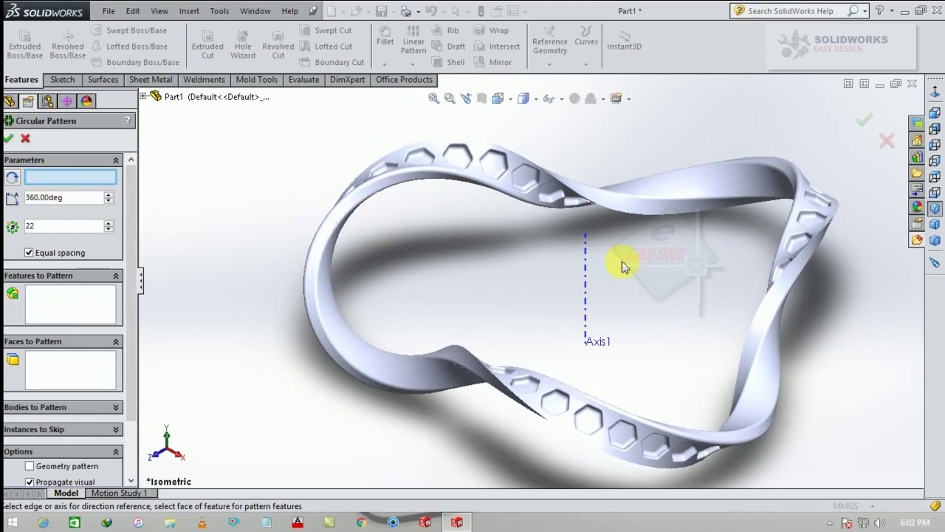
click(587, 259)
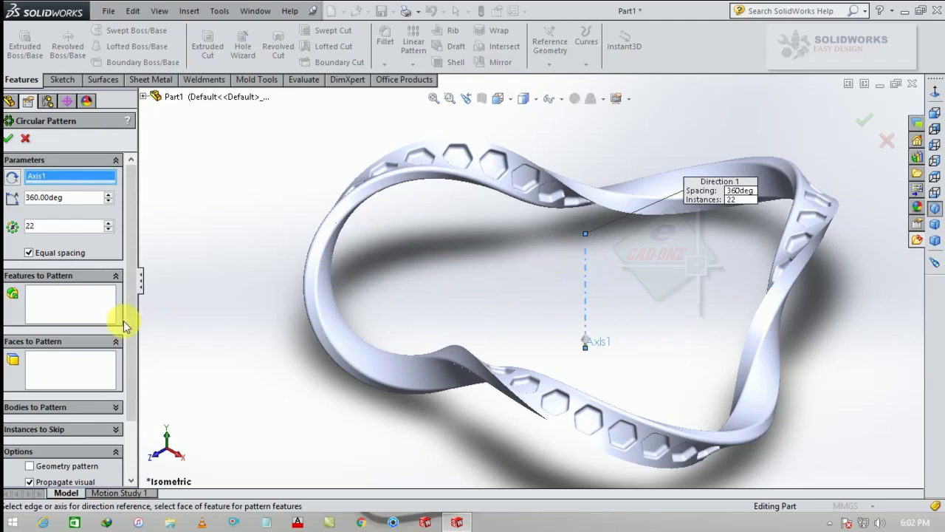
click(114, 407)
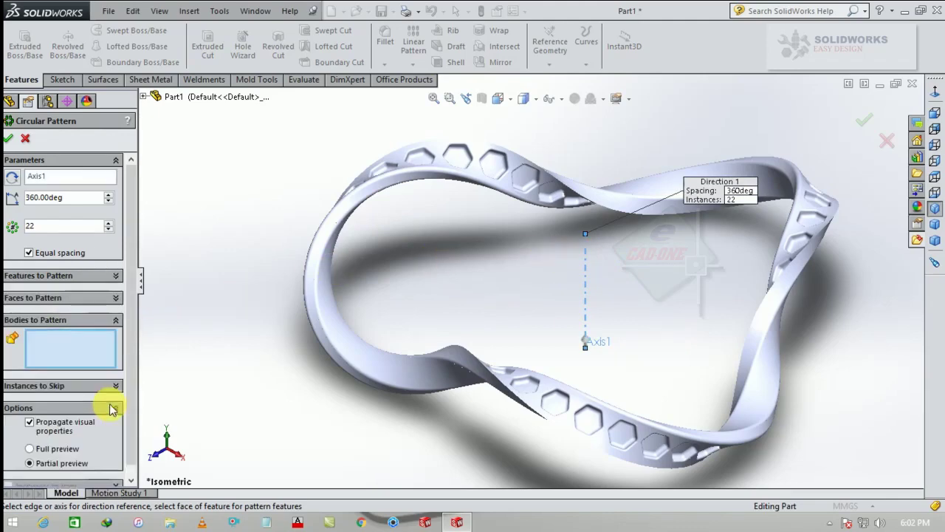
click(316, 327)
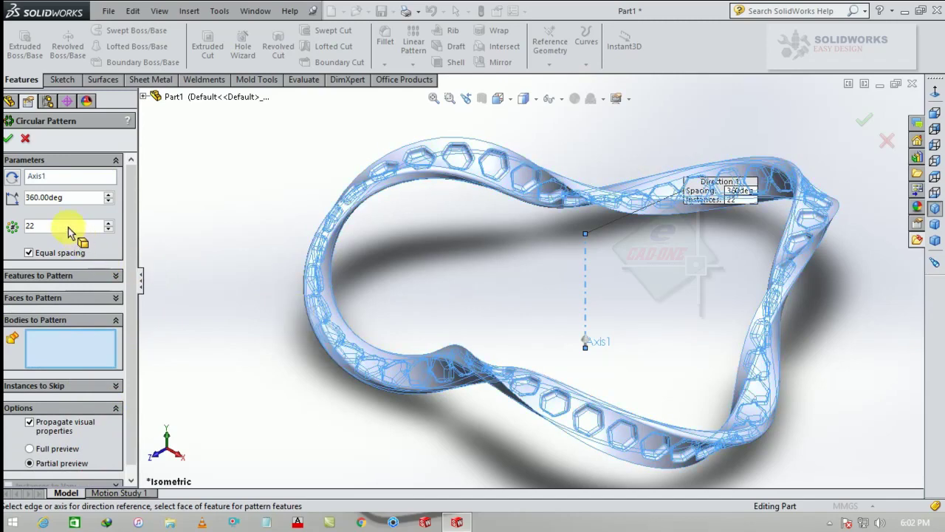
- Pattern the band body with 6 equally spaced instances over a total angle of 100 degrees
click(35, 226)
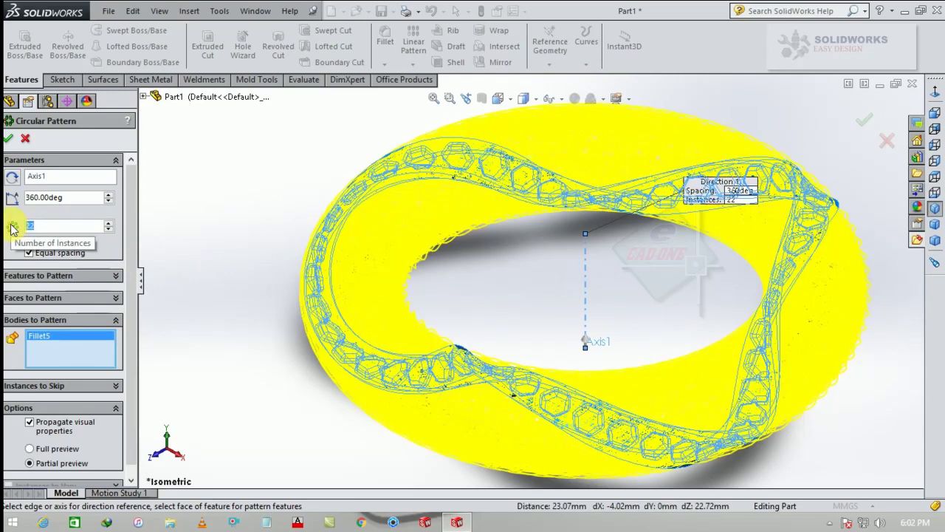
text(6)
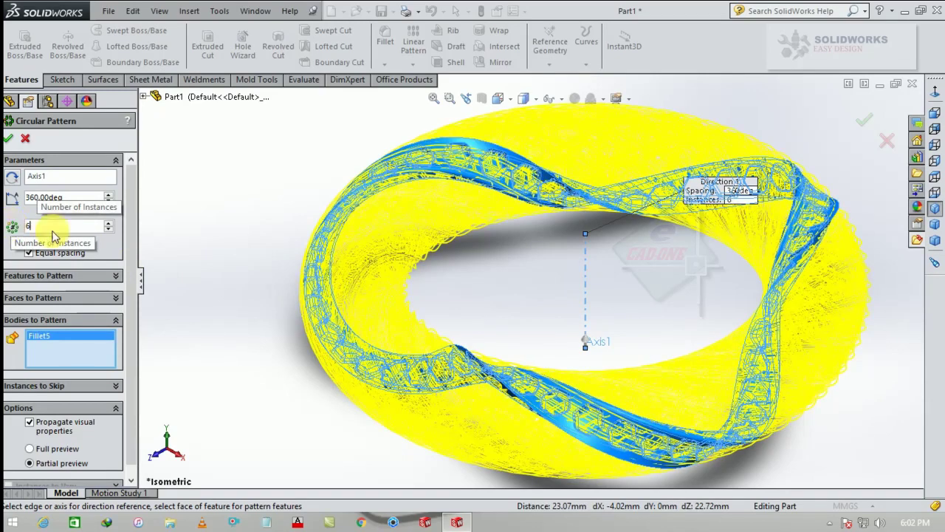
click(78, 198)
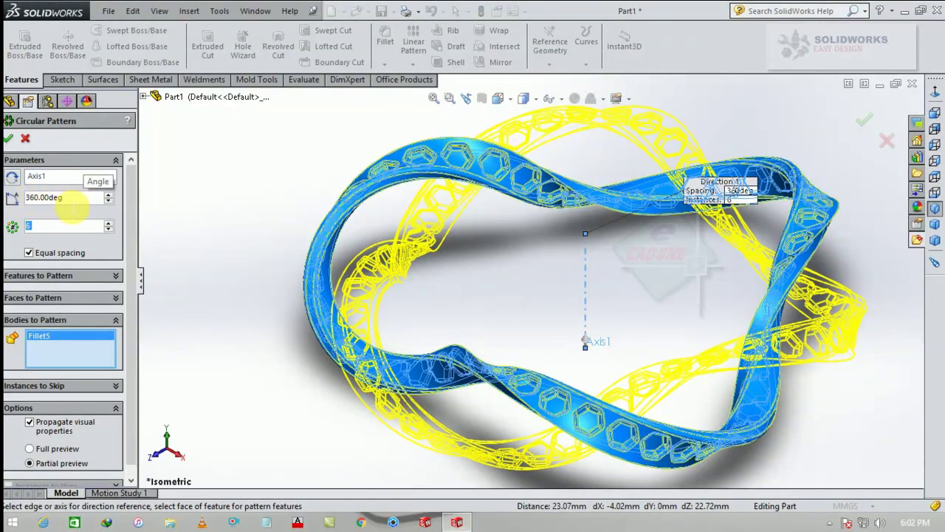
drag(74, 197, 14, 198)
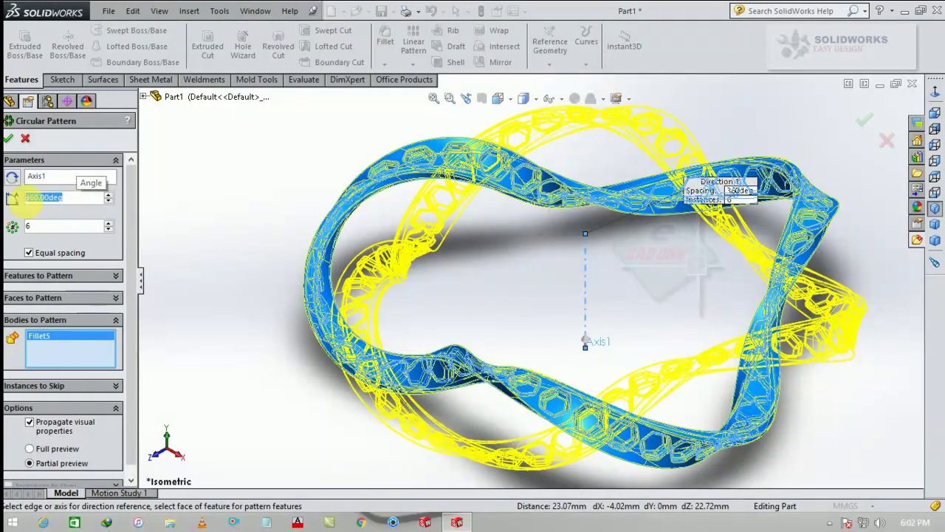
text(100)
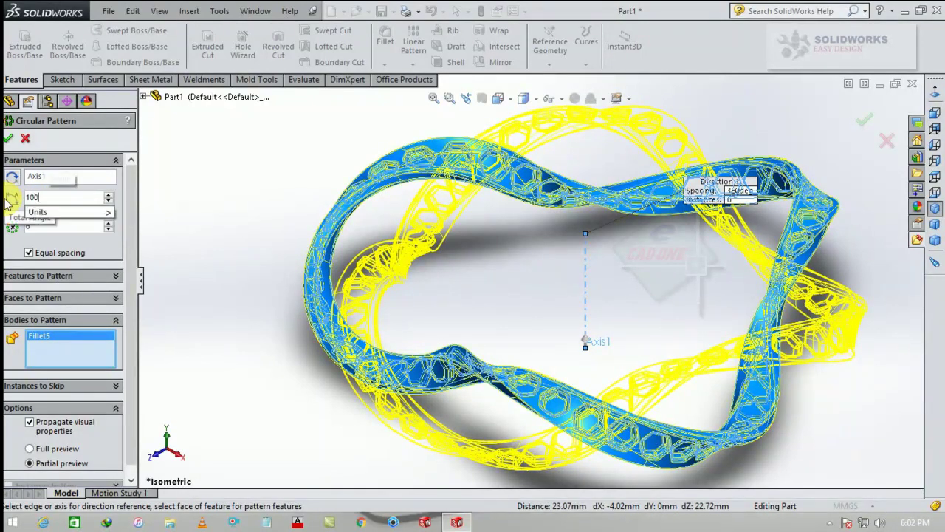
click(78, 229)
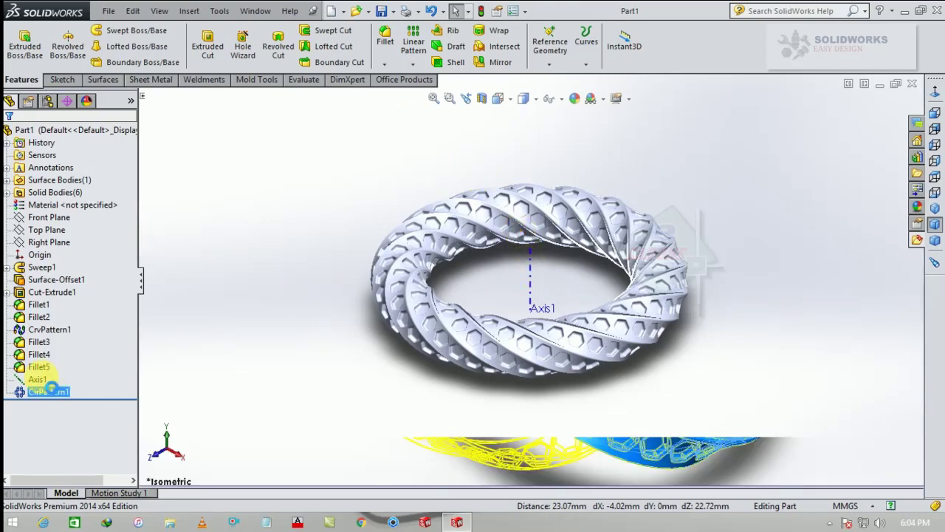
- Hide the central reference axis
click(42, 380)
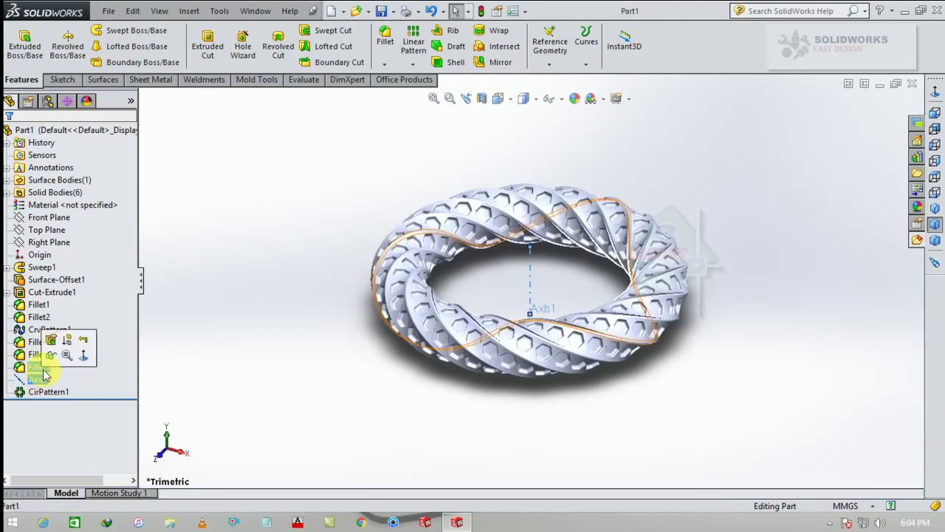
click(52, 360)
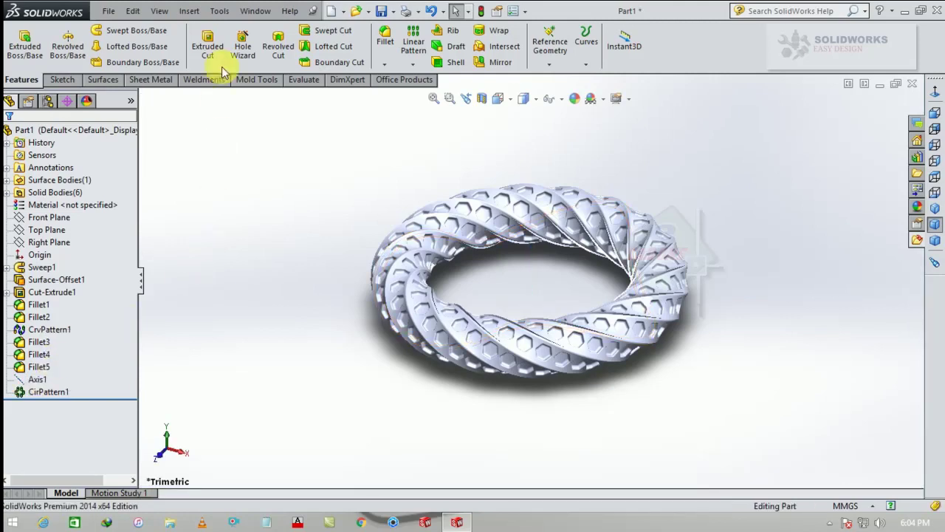
- Combine the original band and all its patterned copies into one solid body using the Add operation
click(186, 11)
mouse_move(198, 57)
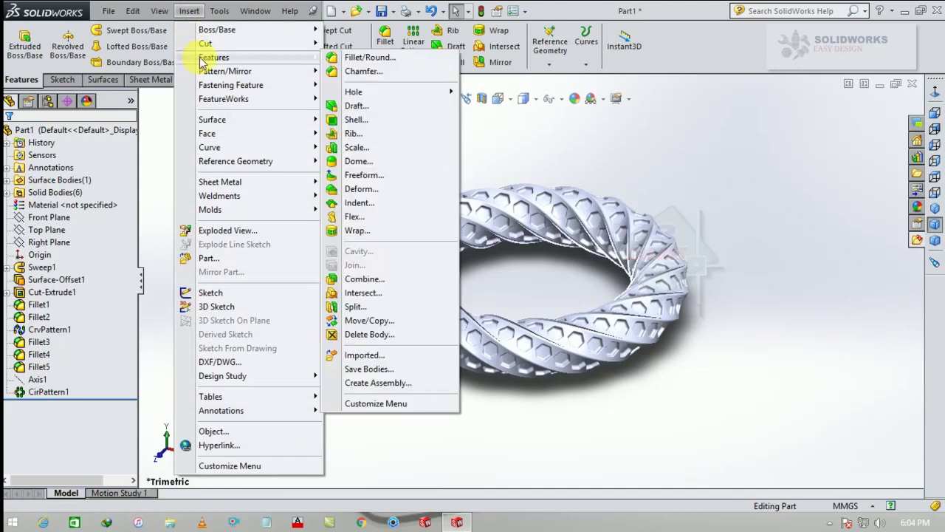
click(362, 279)
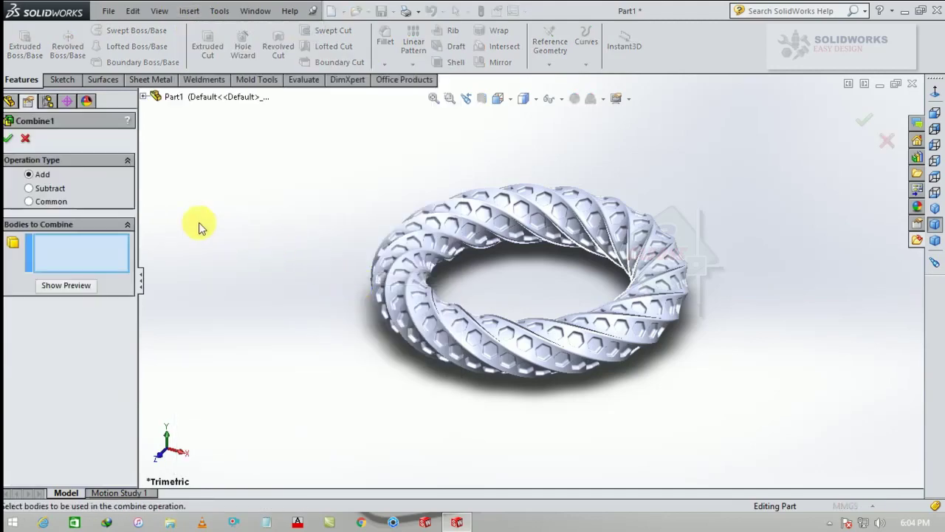
drag(722, 154, 333, 425)
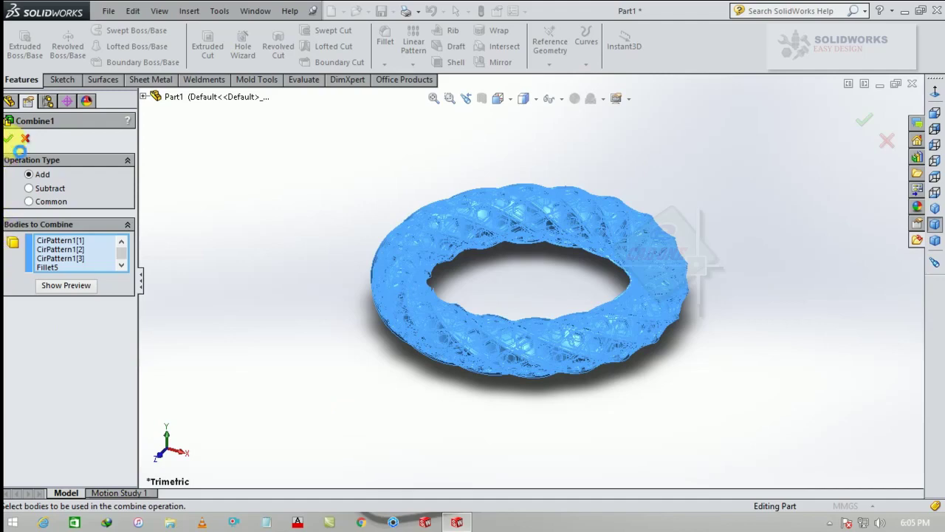
click(9, 138)
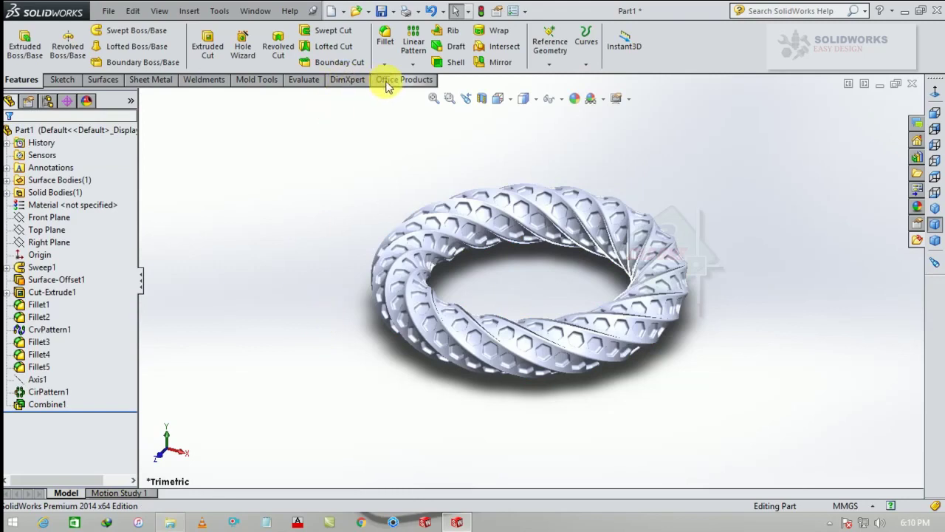
- Activate the PhotoView 360 add-in and bring up its render tools
click(389, 83)
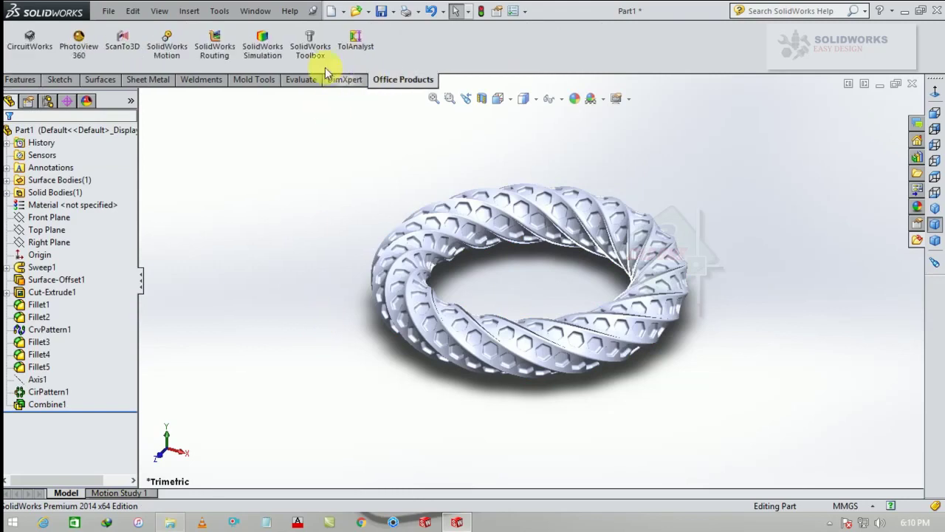
click(79, 41)
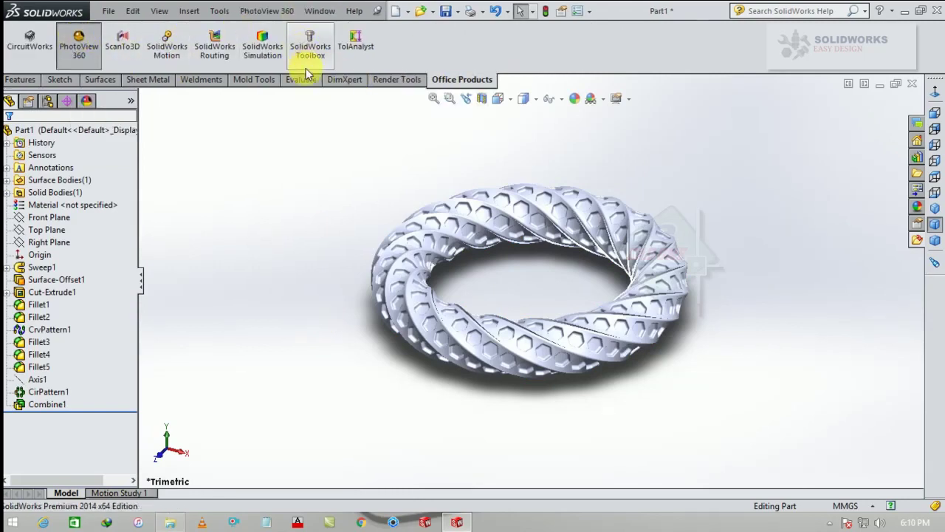
click(385, 80)
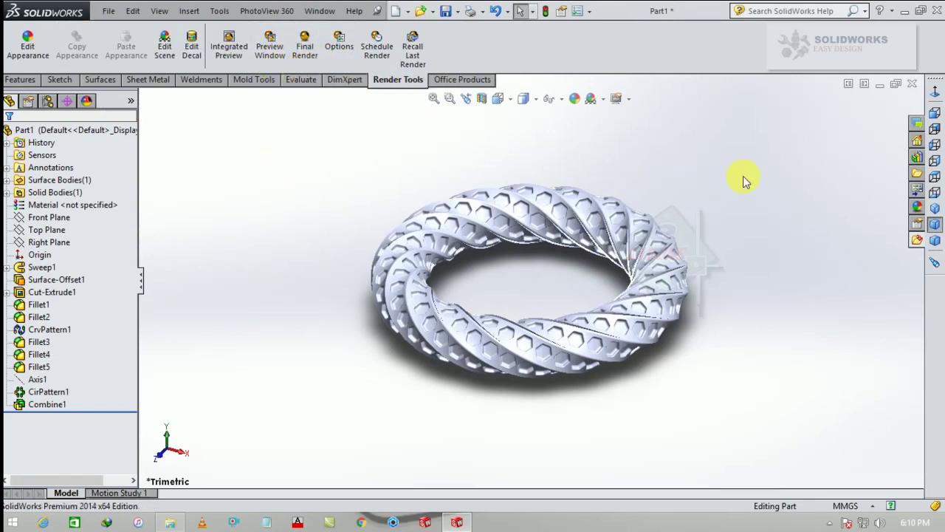
- Browse the Matte, Gloss and Texture rubber appearances in the appearance library
click(916, 207)
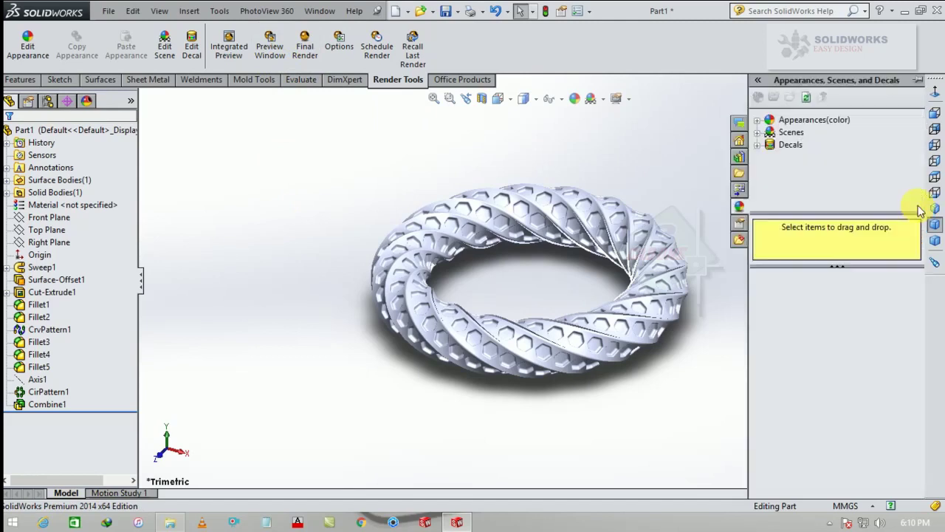
click(764, 120)
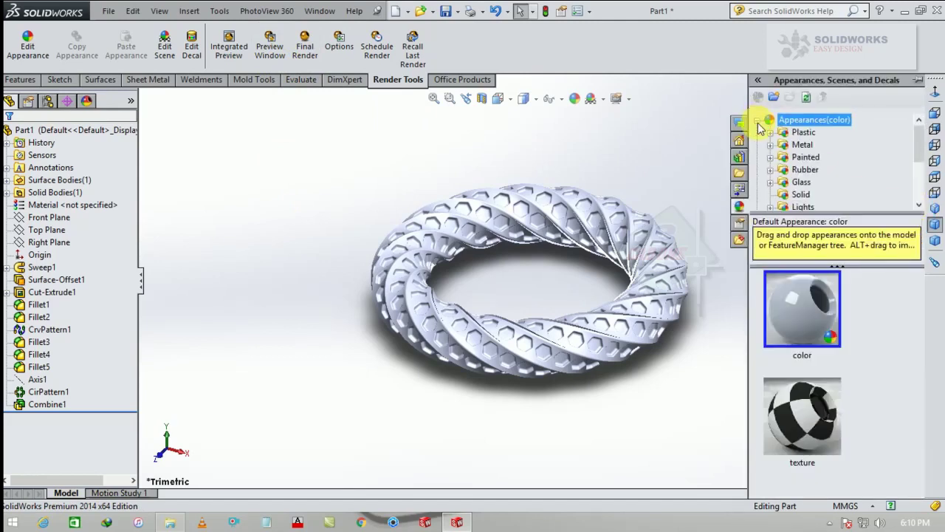
click(782, 172)
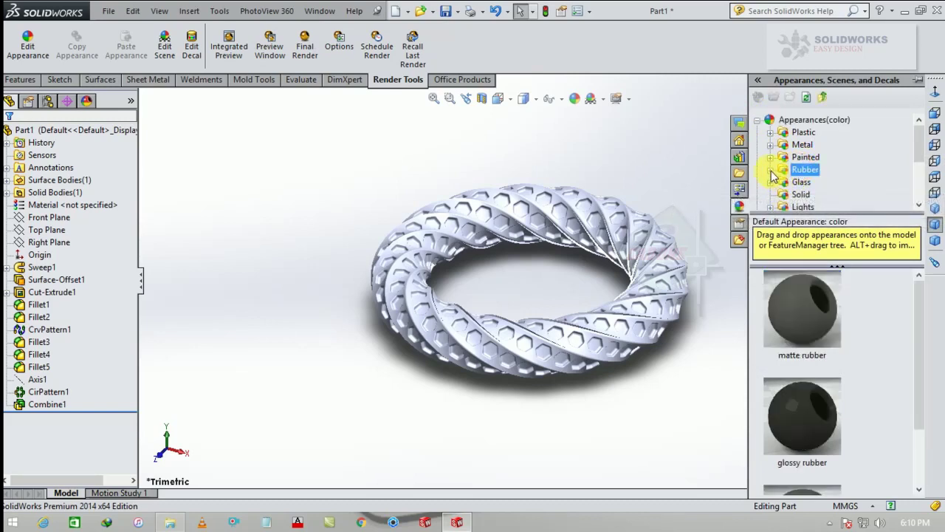
click(771, 172)
click(815, 170)
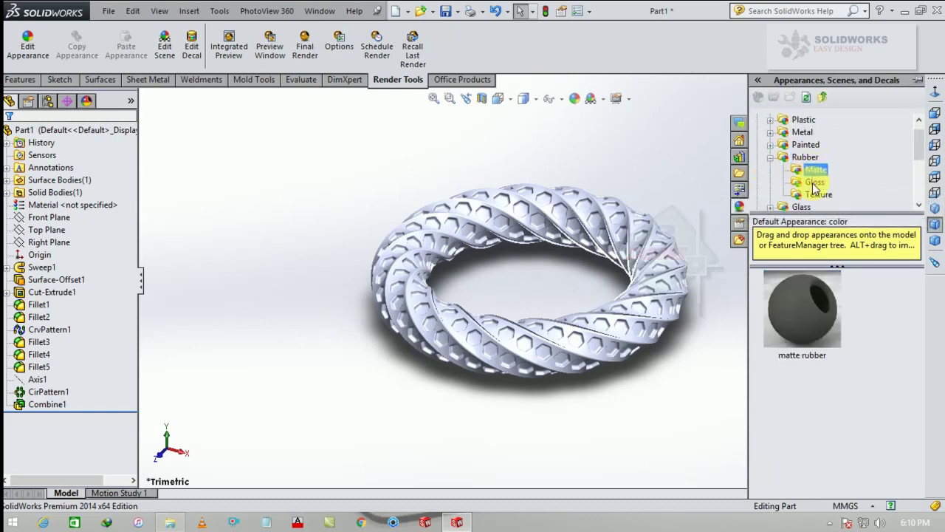
click(813, 183)
click(817, 194)
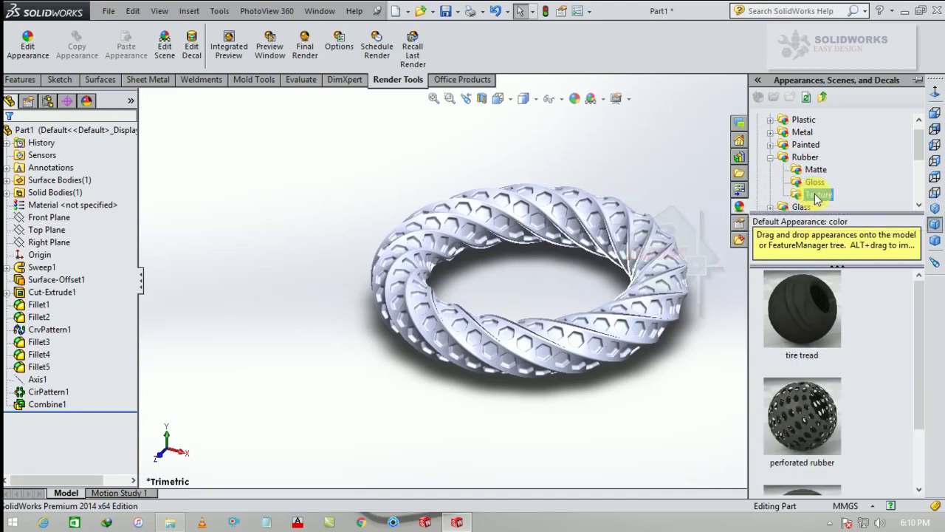
click(771, 158)
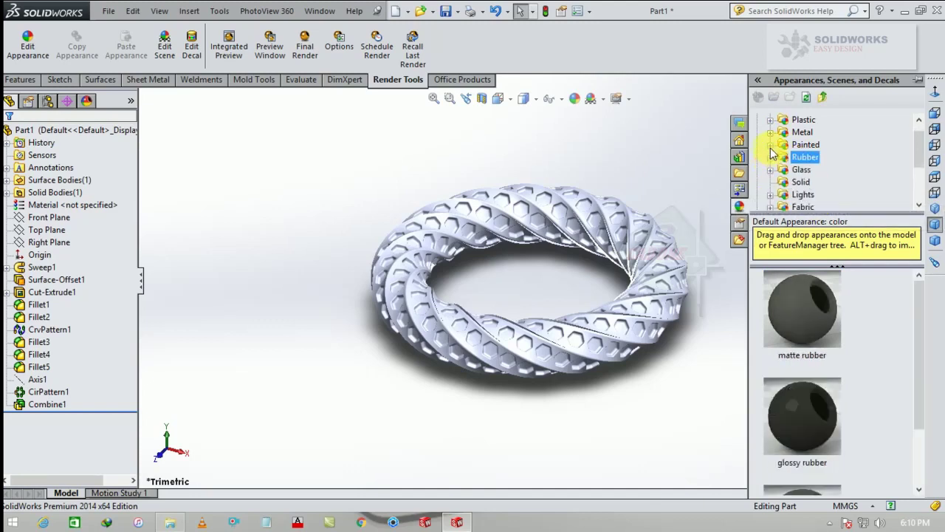
- Apply the white car paint from the Painted appearances to the whole ring model
click(770, 145)
click(811, 157)
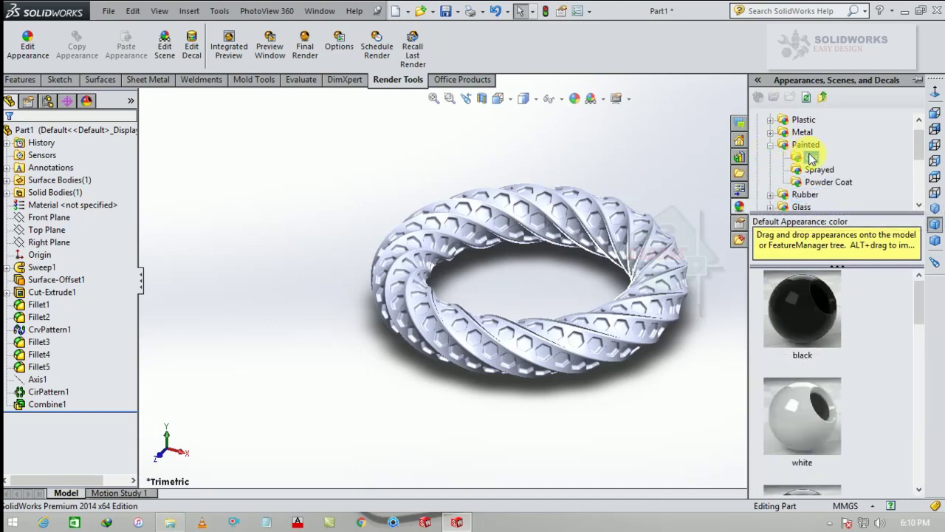
click(805, 425)
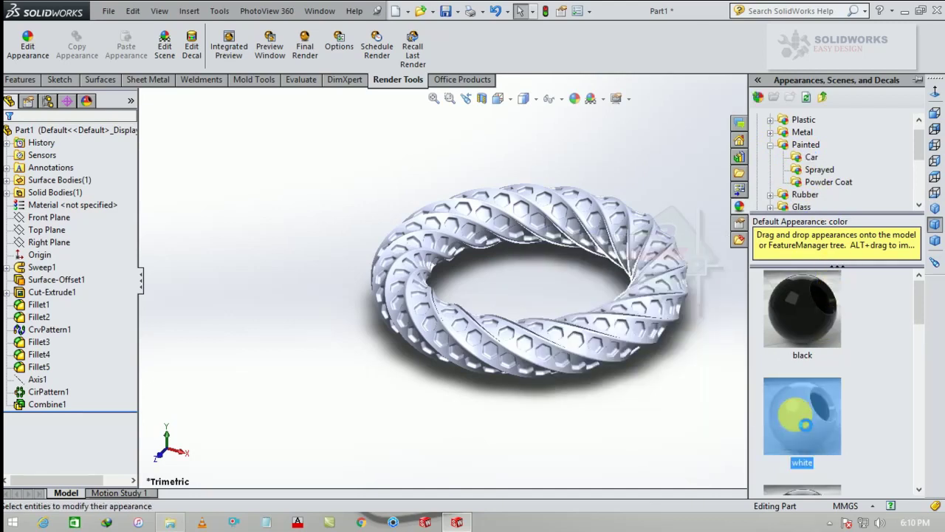
drag(805, 425, 709, 389)
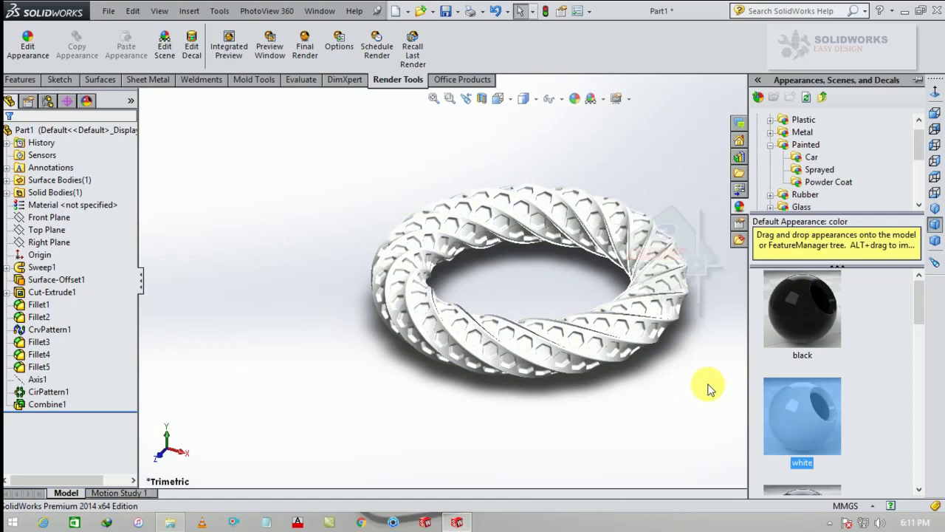
click(772, 148)
- Set the scene behind the ring to Reflective Floor Black
click(604, 99)
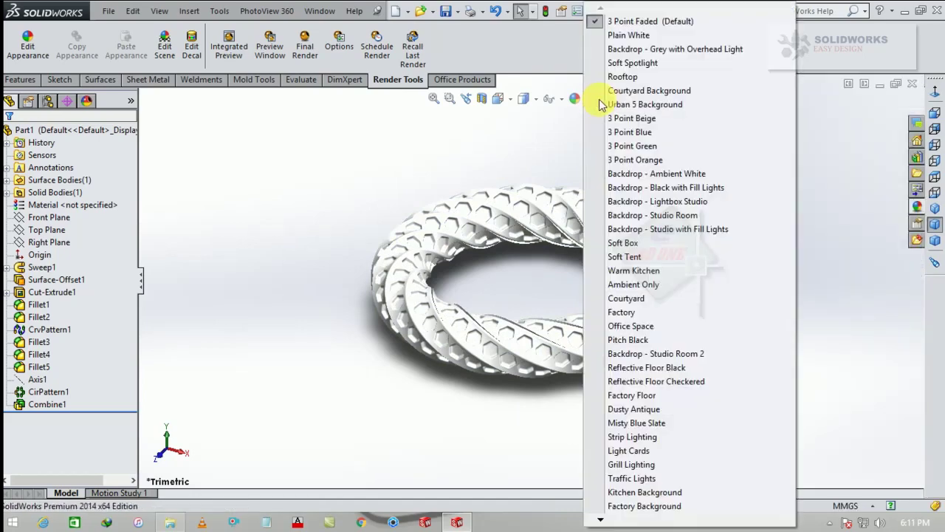
click(670, 368)
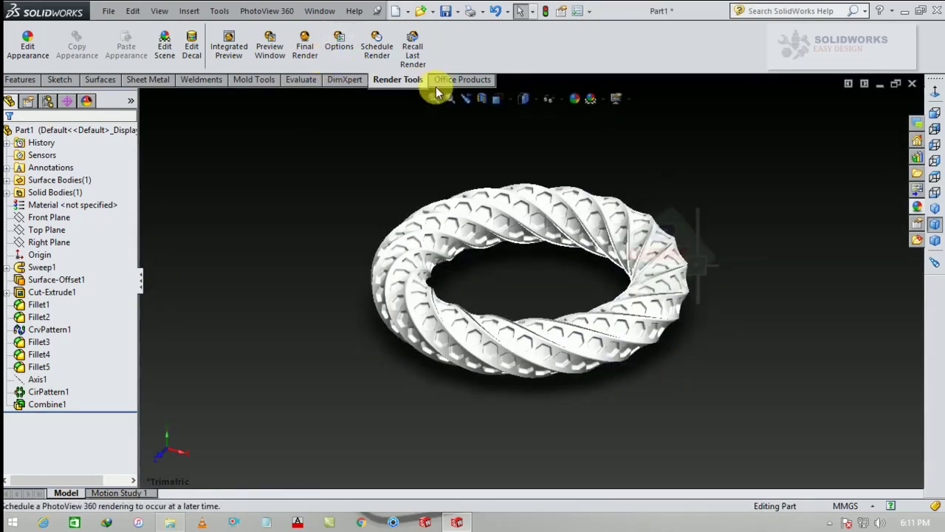
- Choose the Shaded display style and start the PhotoView 360 integrated preview of the ring
click(533, 102)
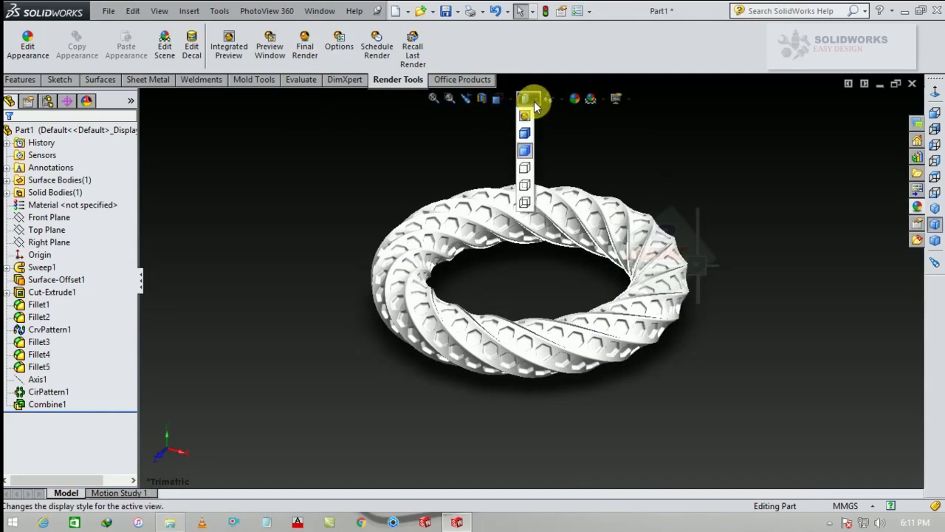
click(531, 148)
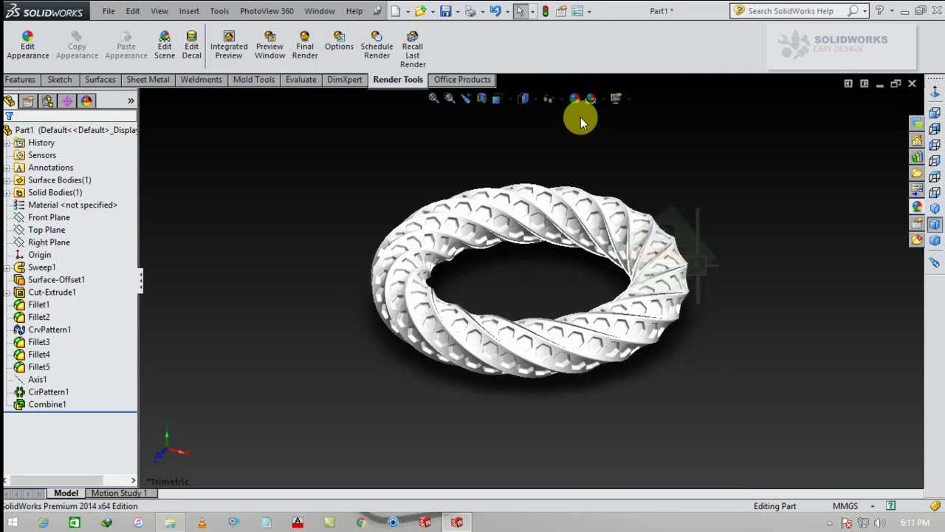
click(525, 98)
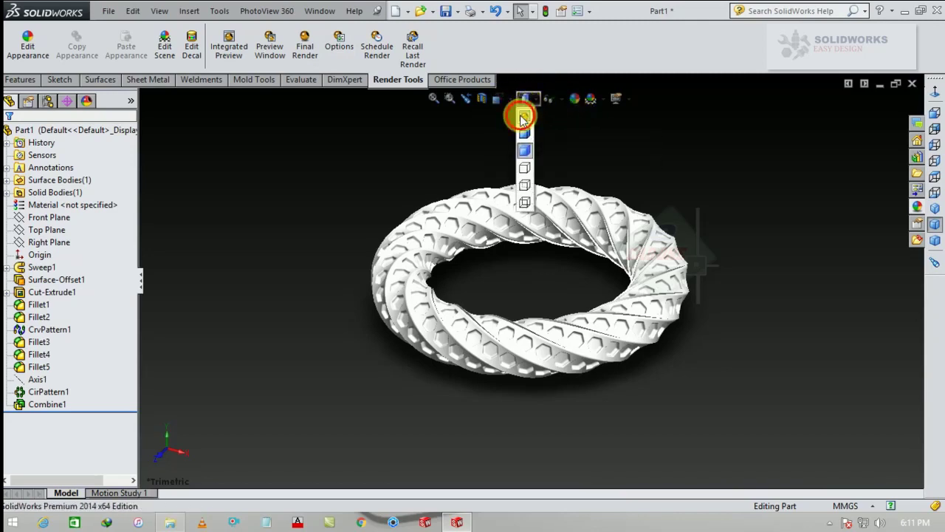
click(524, 116)
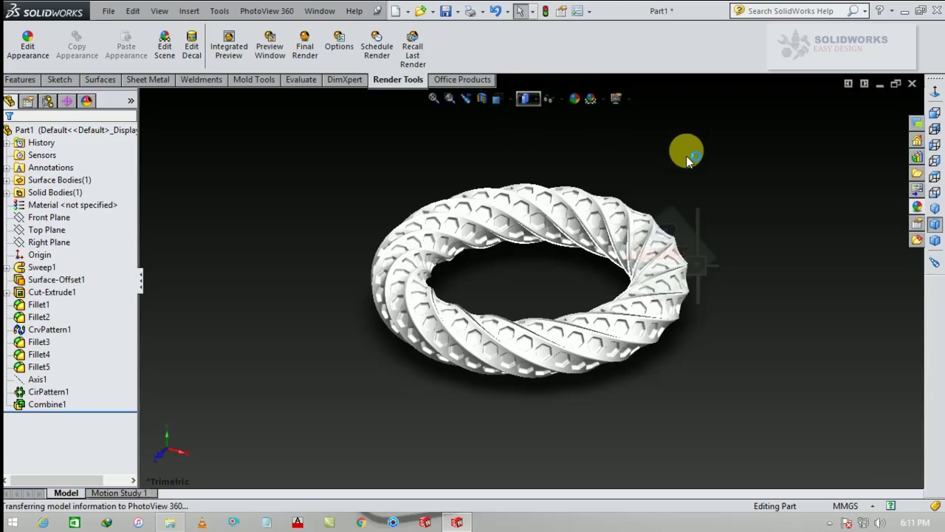